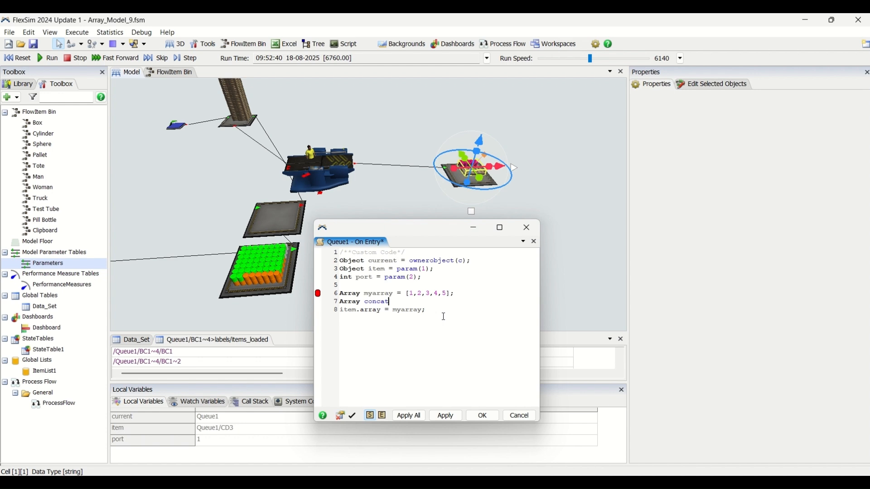
Complete line 7 of Queue1's On Entry code as Array concatArray = myarray.concat([7,8,9]); and apply the change
text(rray = my)
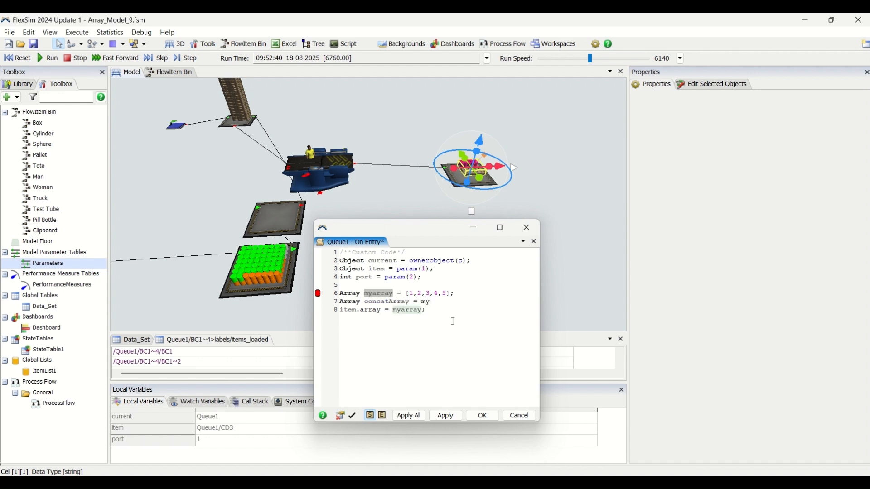
text(array.con)
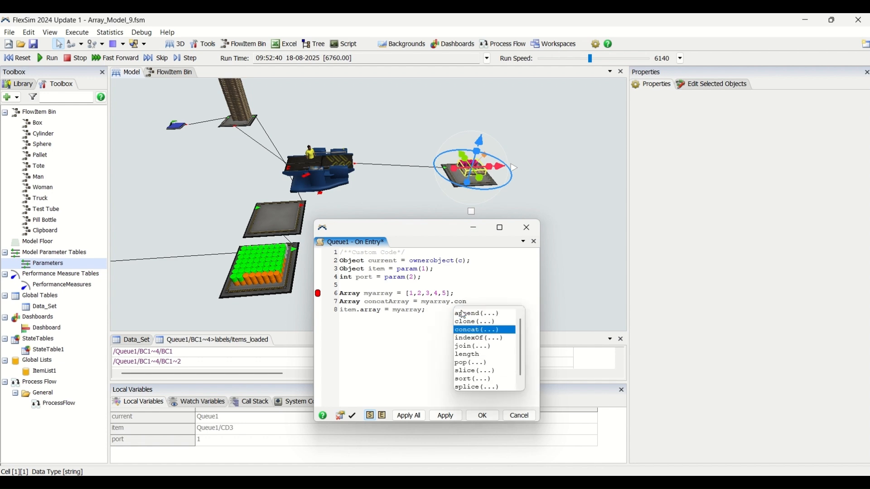
key(Return)
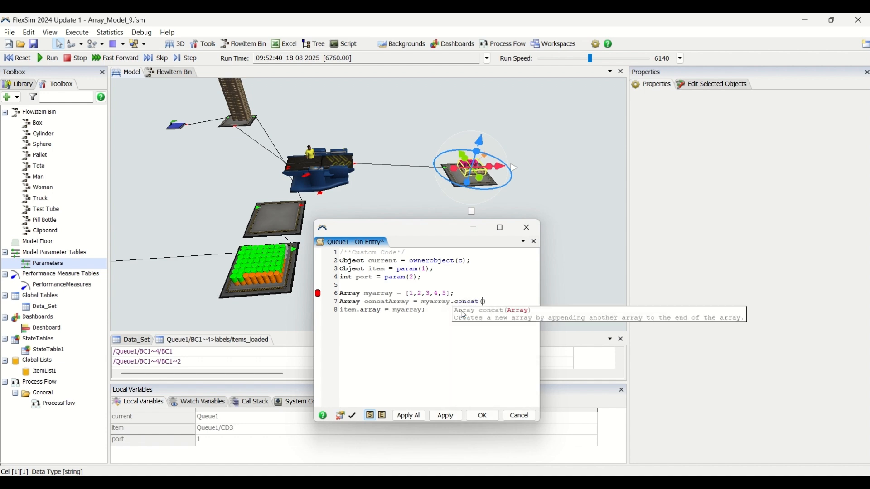
text([7,8,9)
click(525, 305)
text(;)
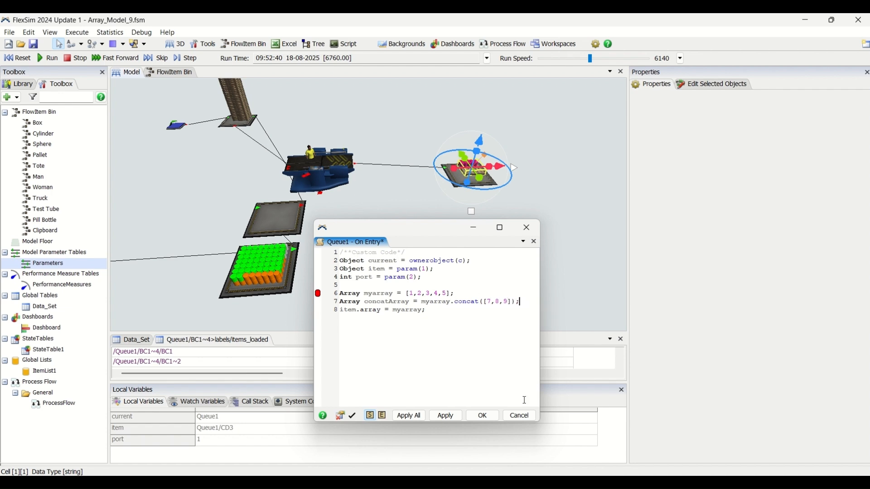
click(446, 416)
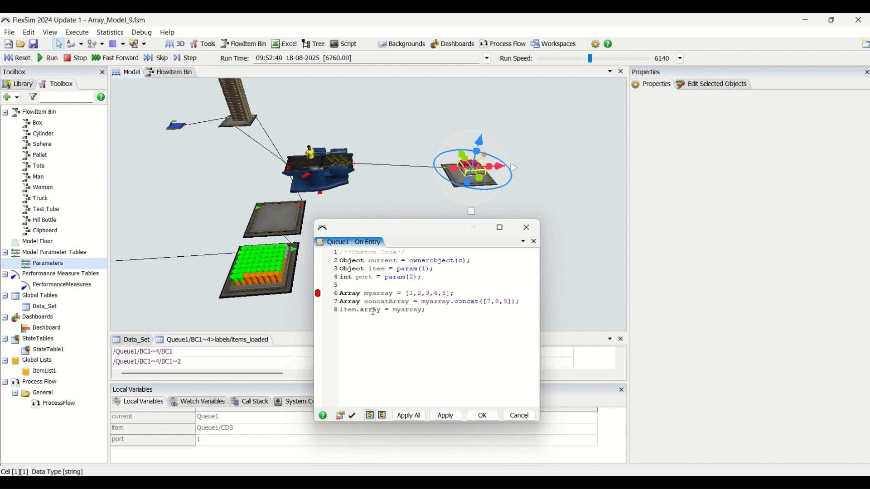
Reset and run the model to test the edited On Entry code
double_click(476, 303)
click(24, 62)
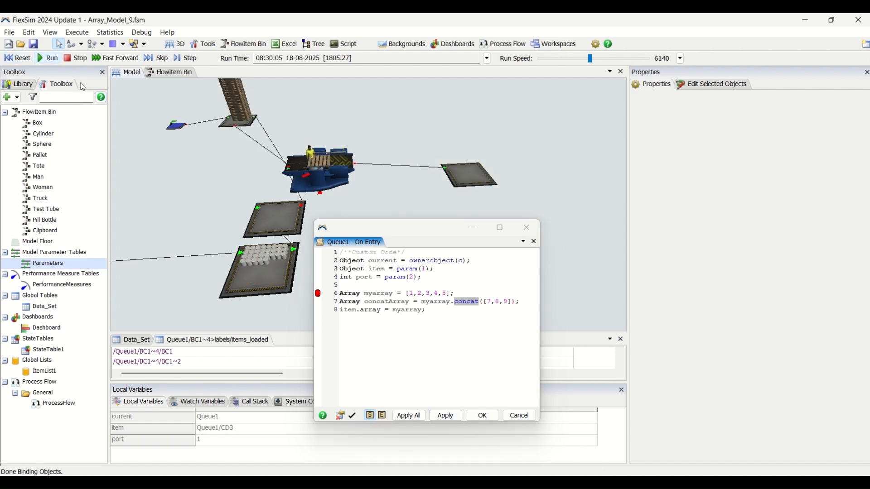
click(338, 256)
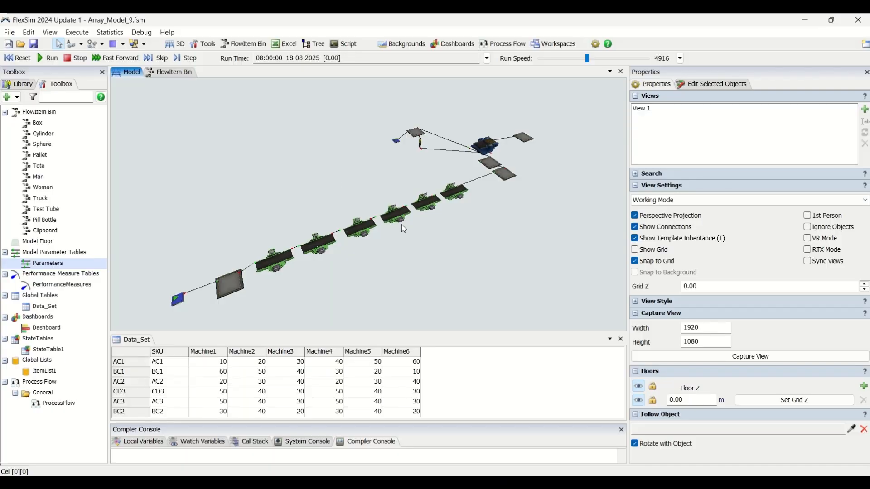
Examine the packing area around the blue combiner, including its pallet source, operator and connected queues
scroll(400, 263, up, 2)
right_drag(420, 266, 430, 228)
drag(559, 225, 453, 275)
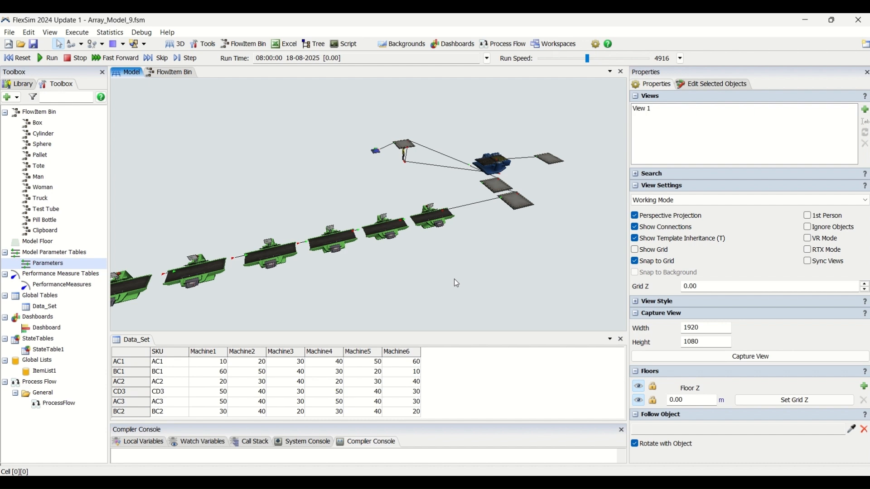
scroll(526, 175, up, 6)
scroll(512, 188, up, 4)
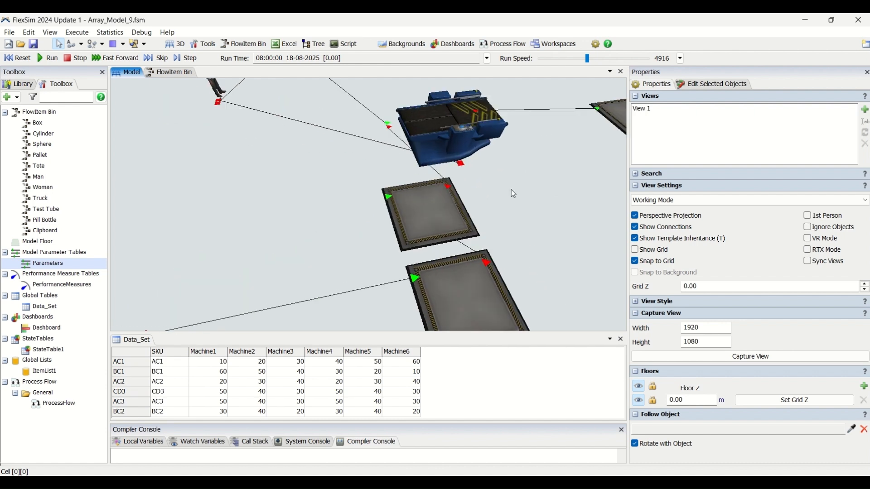
scroll(493, 214, down, 6)
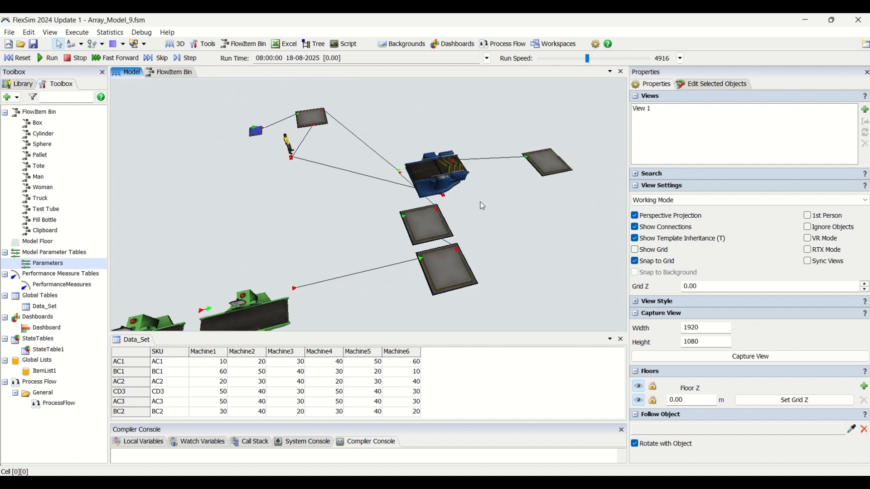
scroll(493, 215, up, 4)
scroll(489, 216, up, 2)
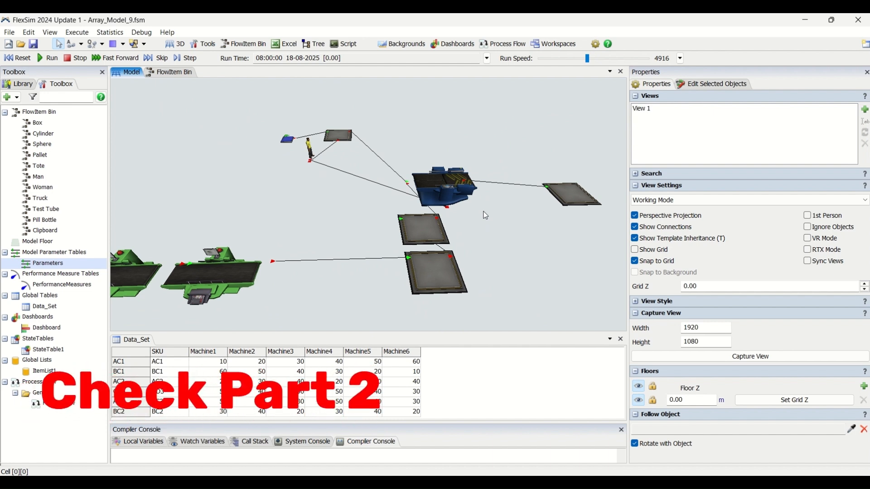
scroll(503, 258, down, 3)
drag(493, 252, 492, 251)
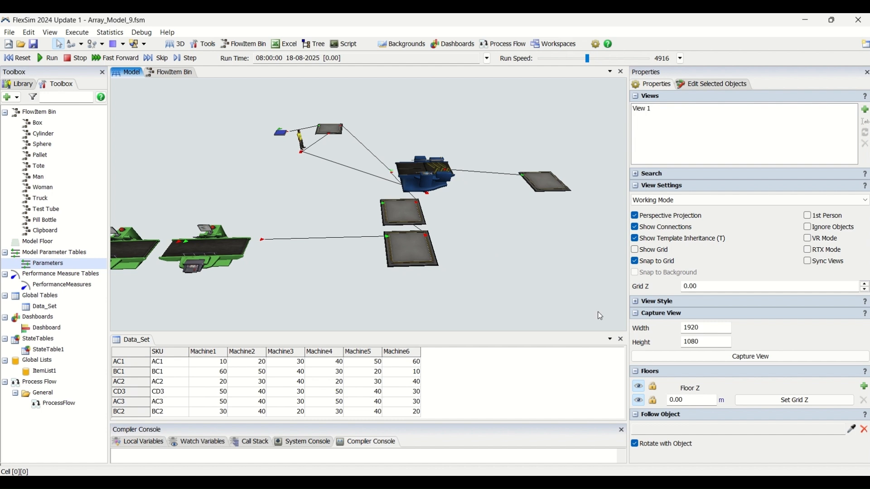
Examine the full production flow from the source through the six machines to the storage queues and combiner
scroll(320, 214, down, 4)
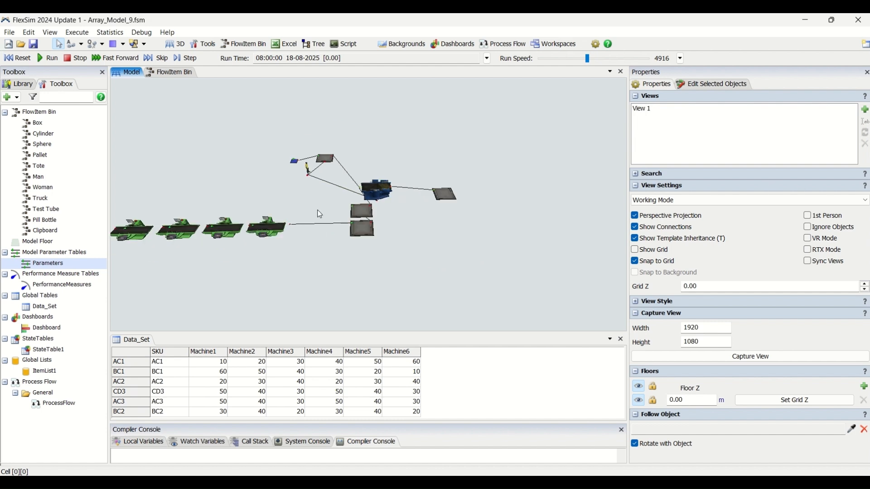
right_drag(239, 254, 319, 264)
drag(321, 268, 430, 256)
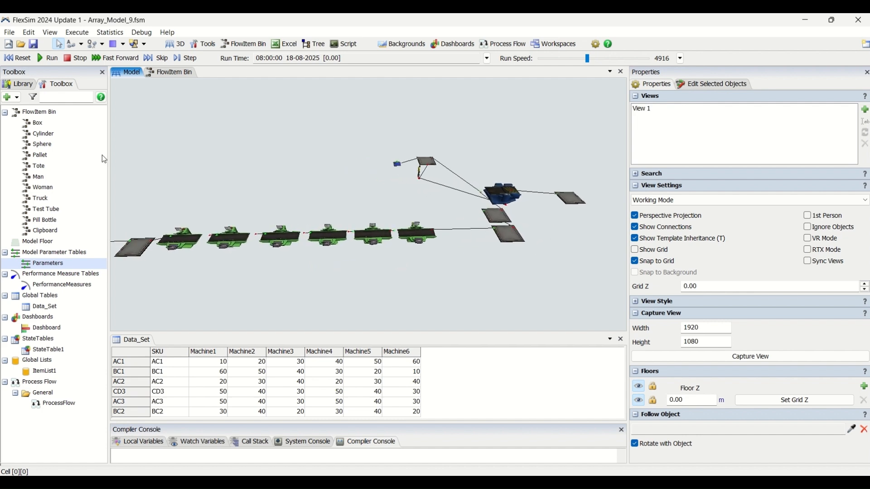
drag(230, 278, 292, 278)
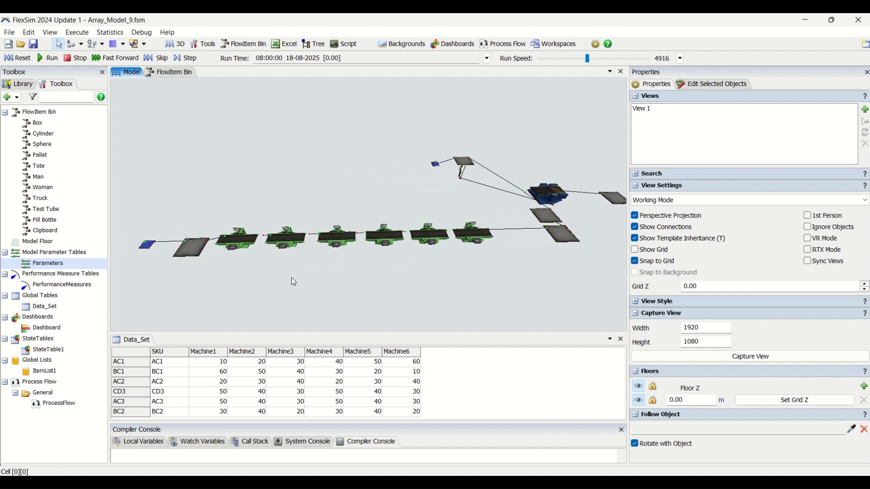
drag(583, 265, 390, 277)
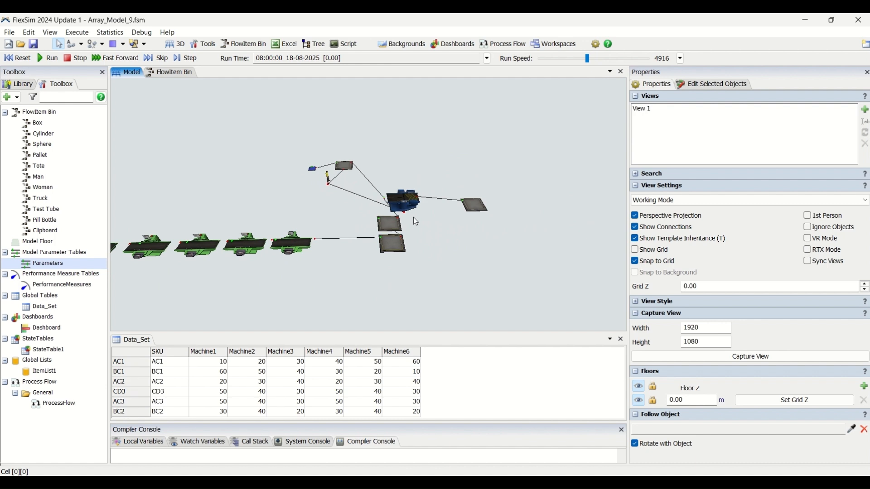
scroll(414, 215, up, 4)
drag(452, 268, 453, 250)
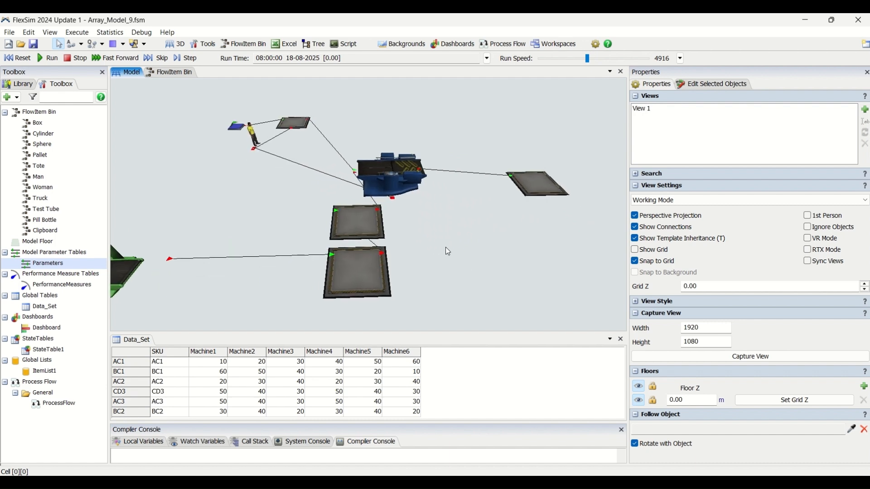
mouse_move(445, 249)
right_down()
mouse_move(414, 241)
mouse_move(452, 252)
right_up()
scroll(420, 186, up, 5)
scroll(453, 252, down, 3)
drag(490, 257, 447, 179)
right_drag(448, 179, 443, 197)
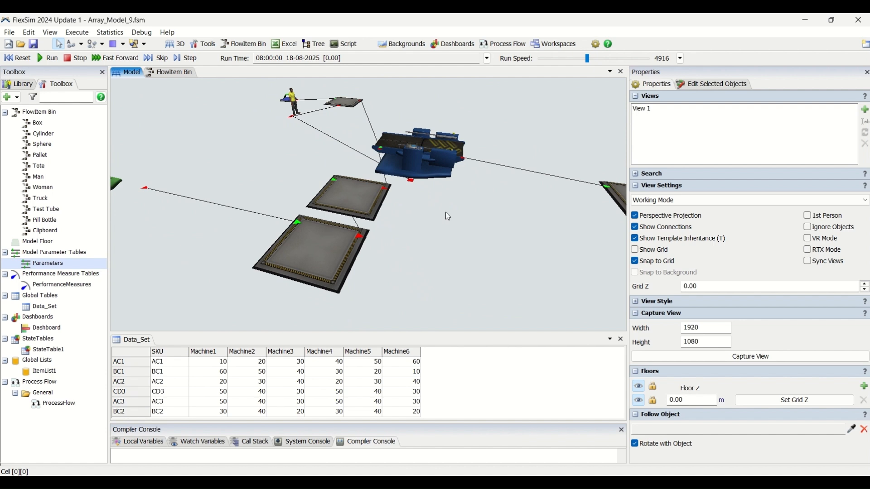
Reset and run the simulation, slowing the run speed to 9.48 once items have accumulated
click(17, 58)
click(49, 58)
right_drag(481, 269, 503, 273)
click(545, 58)
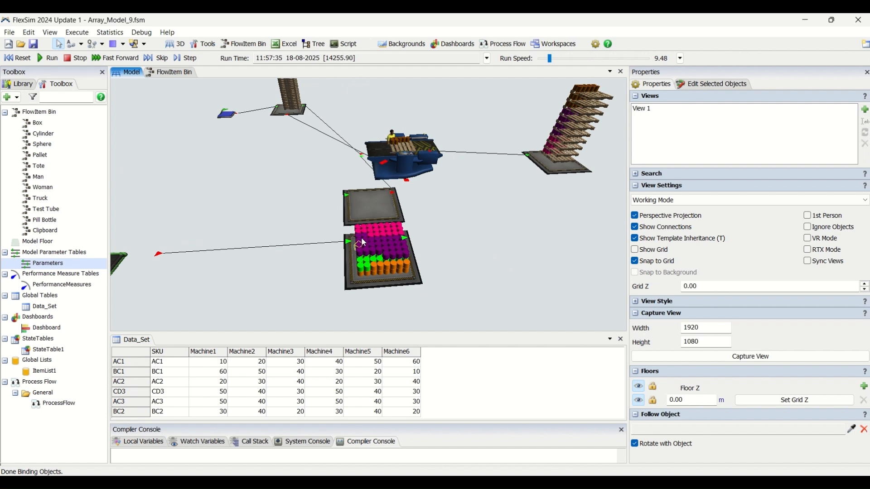
Inspect the FGstorage queue, the pallet in the combiner and the pallets stacked in the final queue
click(393, 288)
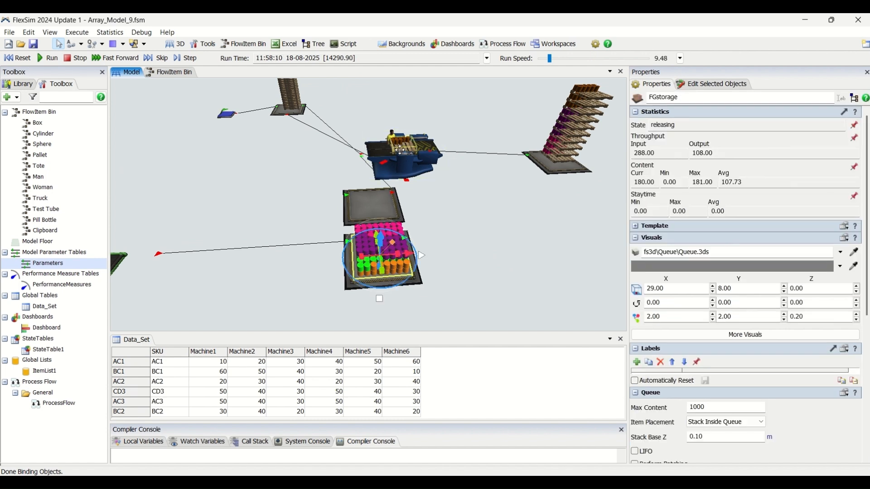
click(395, 153)
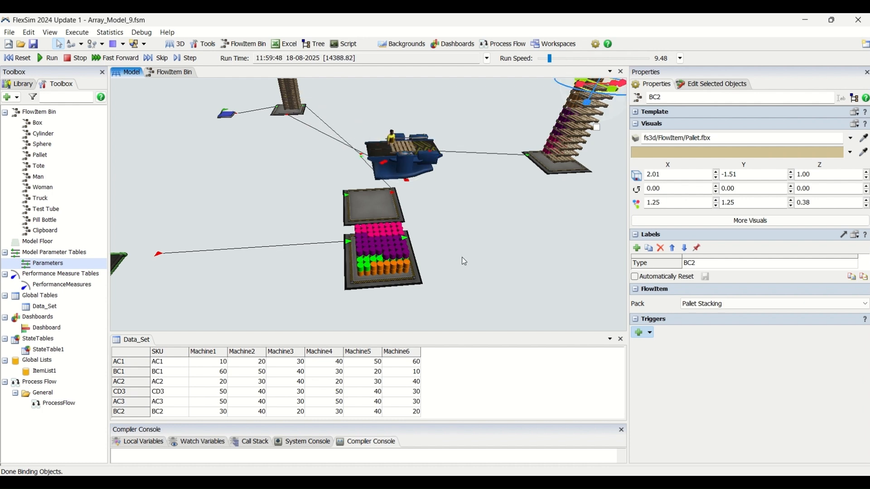
scroll(461, 257, down, 2)
scroll(524, 183, up, 2)
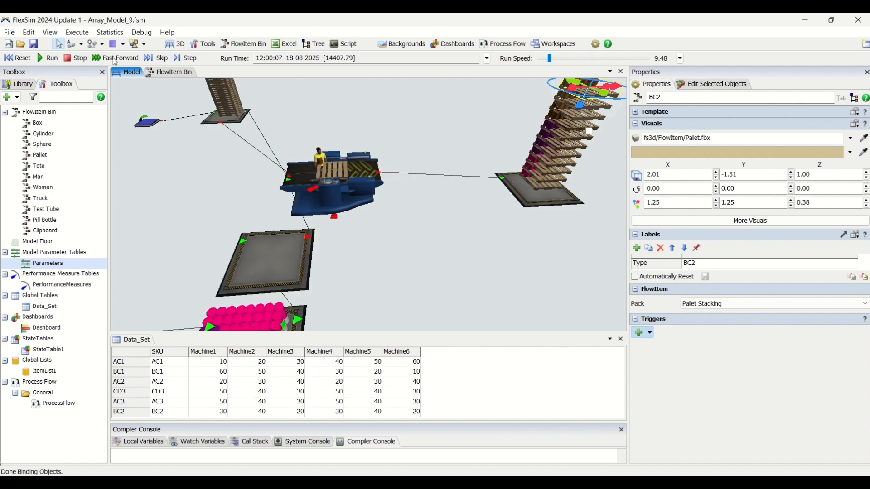
Pull the CD3 pallet out of the final queue onto the floor and inspect the labels of a loaded pink cylinder
click(543, 188)
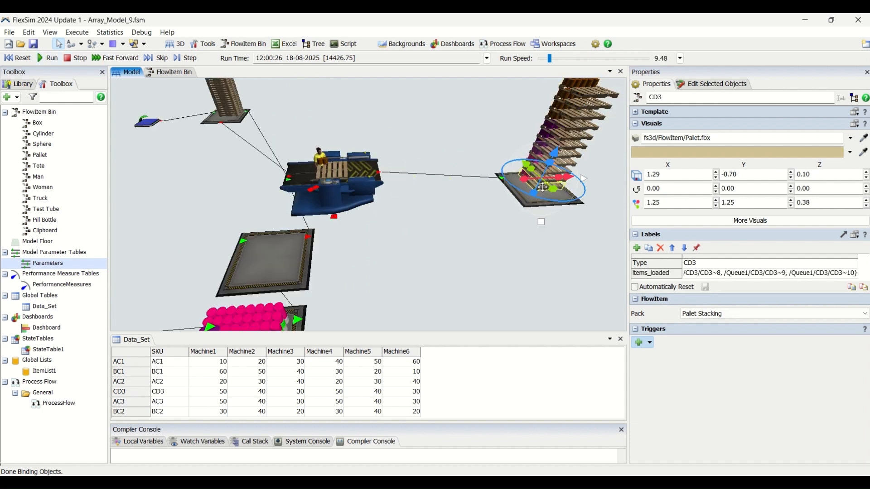
click(537, 221)
drag(535, 189, 438, 267)
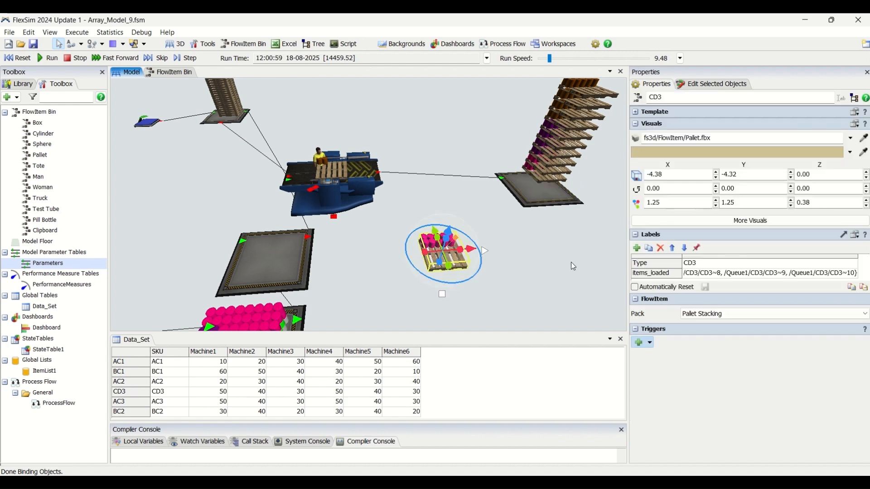
click(519, 266)
click(446, 245)
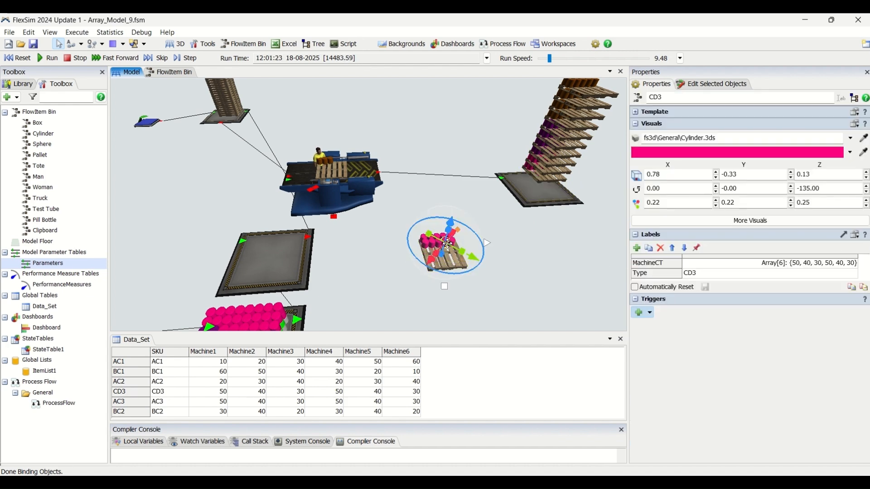
click(700, 275)
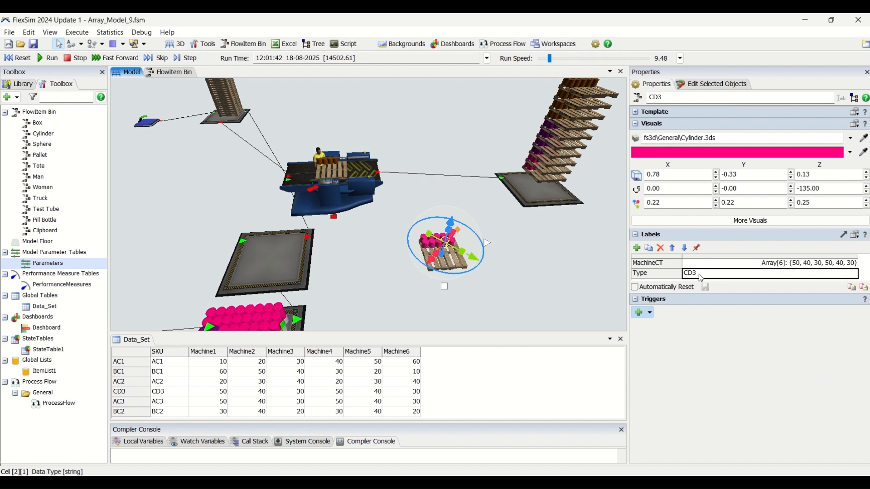
click(512, 282)
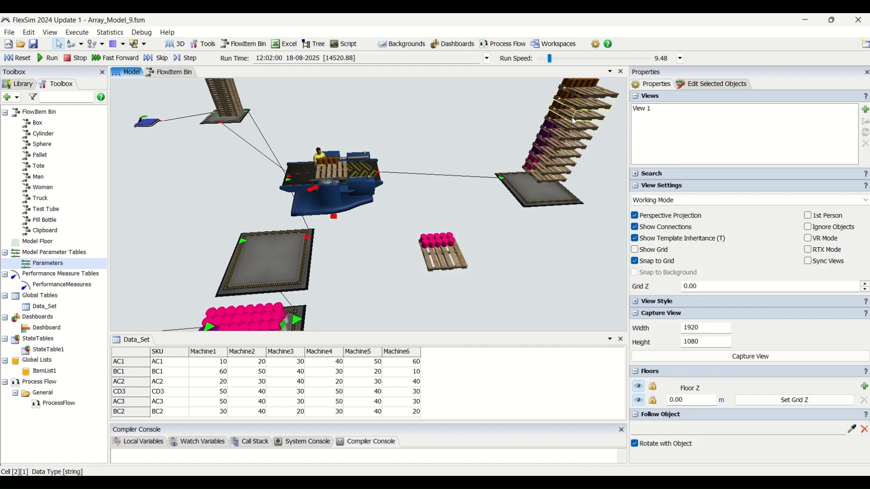
Pull a BC2 pallet out of the final queue and inspect the MachineCT and Type labels of its brown cylinders
click(542, 183)
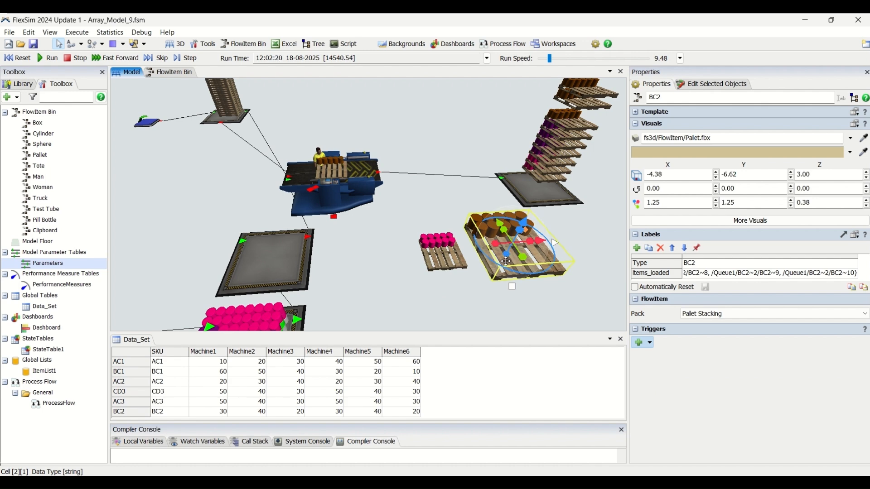
click(464, 214)
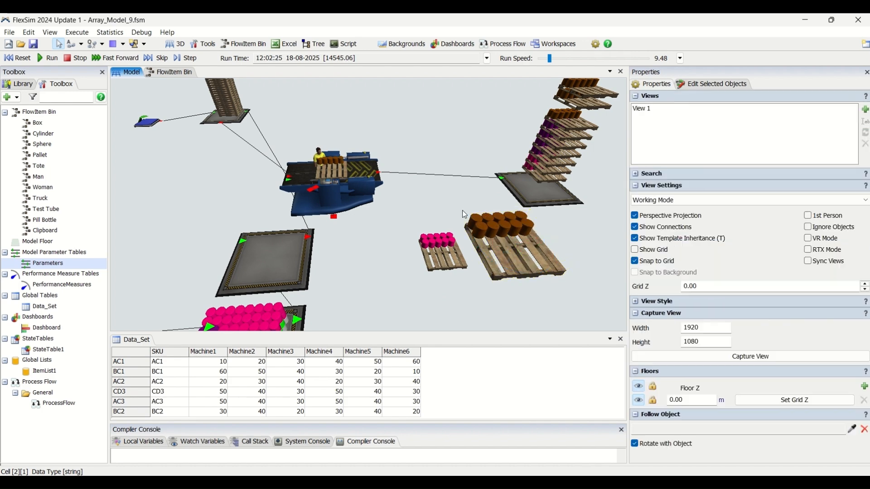
click(481, 232)
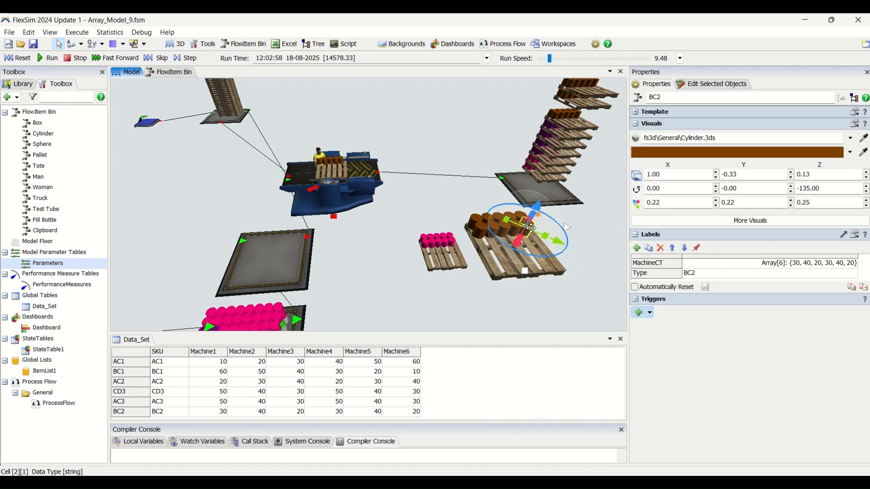
Reset the simulation and select the FGstorage queue in front of the combiner
scroll(441, 197, down, 3)
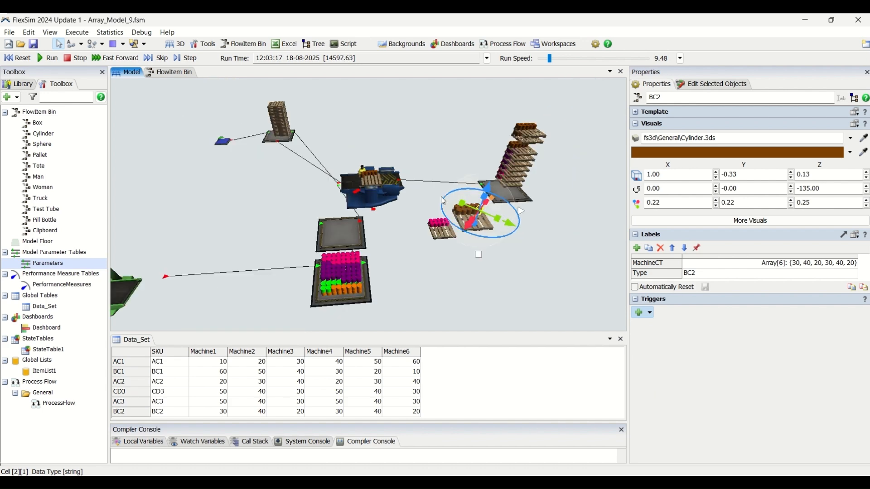
drag(406, 253, 420, 238)
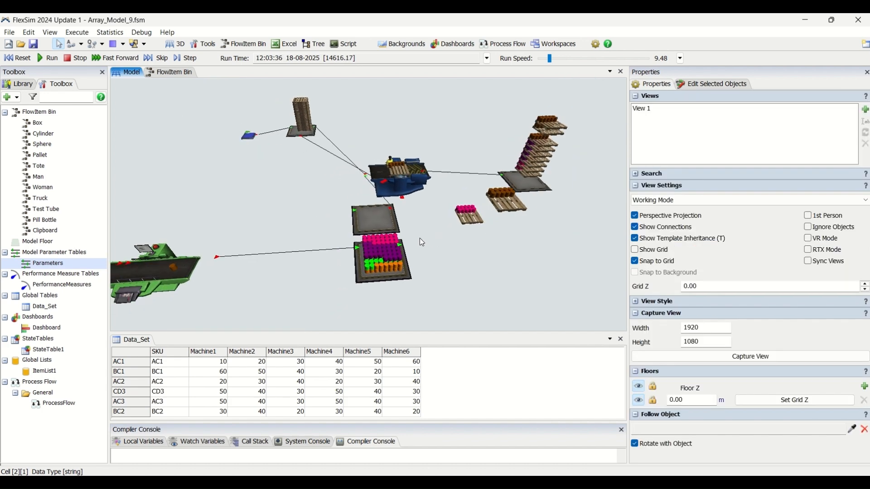
scroll(407, 232, up, 2)
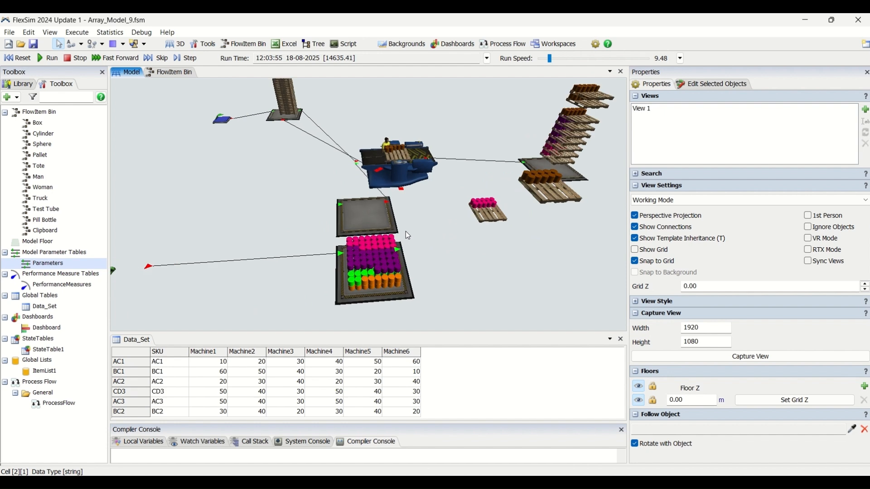
click(23, 58)
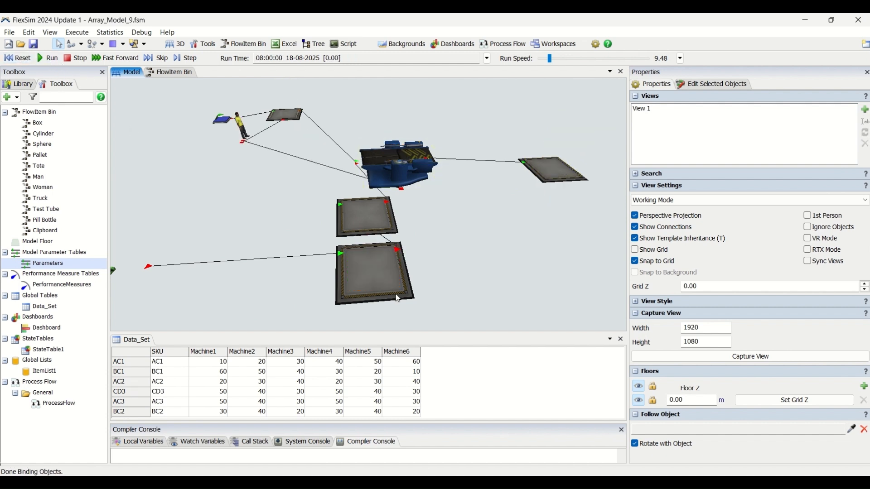
click(360, 271)
scroll(428, 273, down, 2)
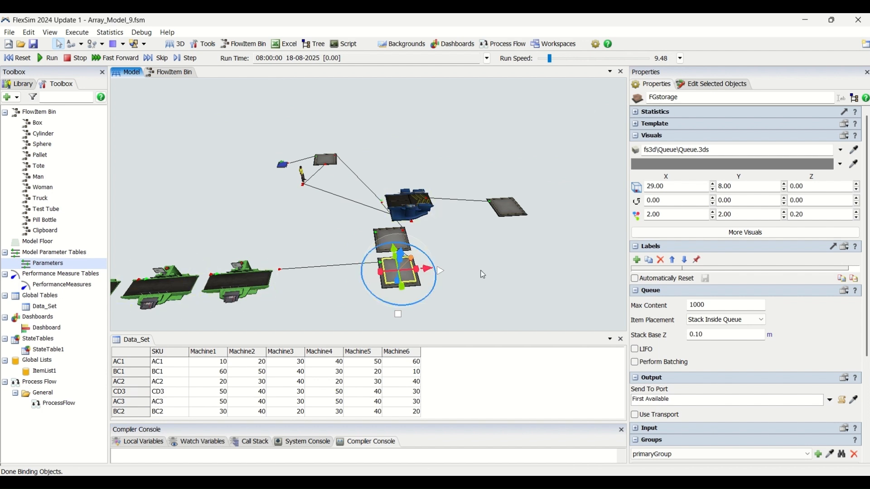
Review the FGstorage queue's port settings and look over the line of machines feeding it
scroll(866, 316, down, 4)
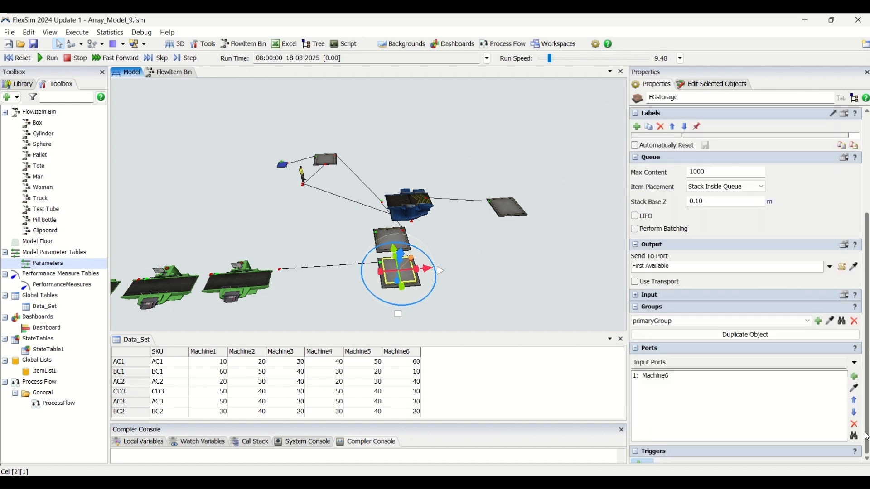
drag(280, 288, 448, 256)
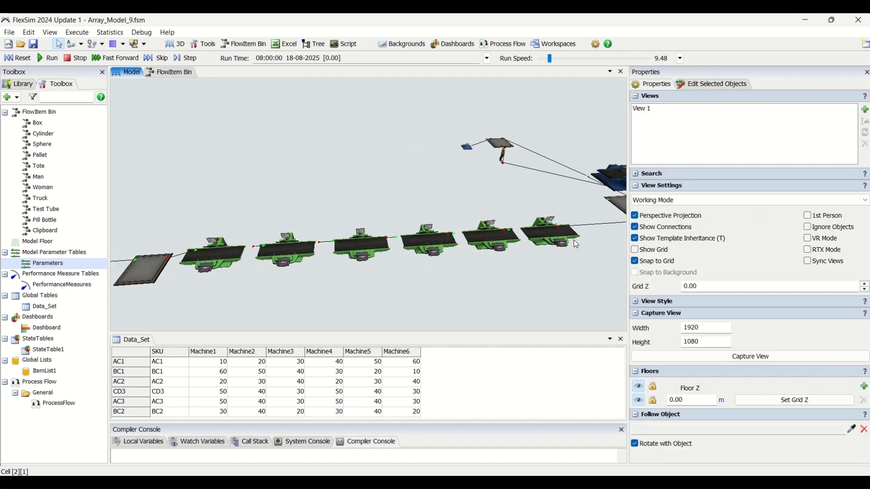
drag(524, 289, 206, 312)
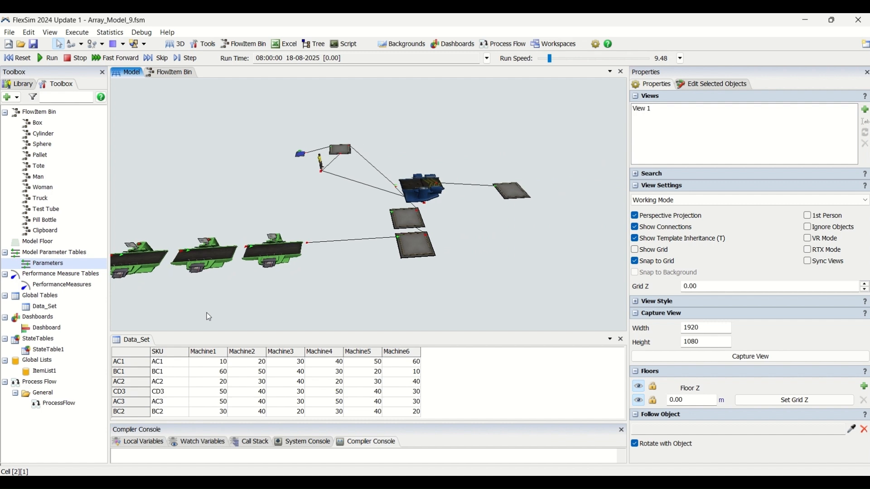
scroll(438, 214, up, 3)
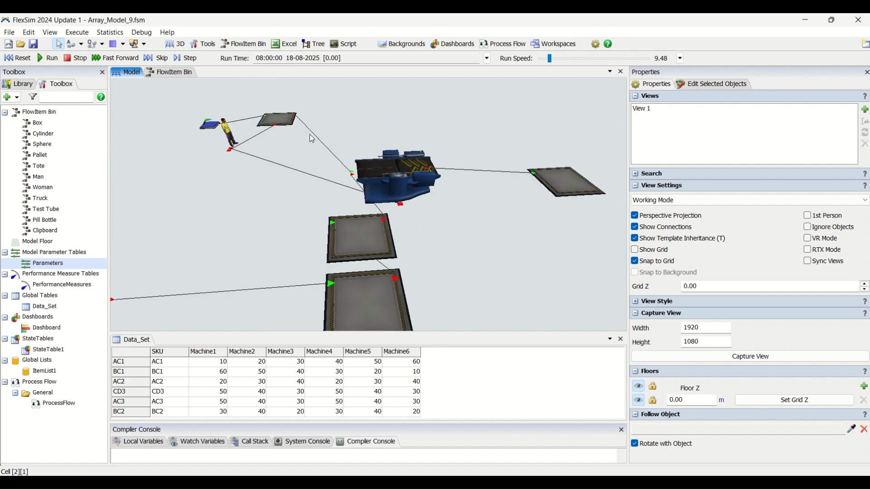
scroll(365, 297, down, 3)
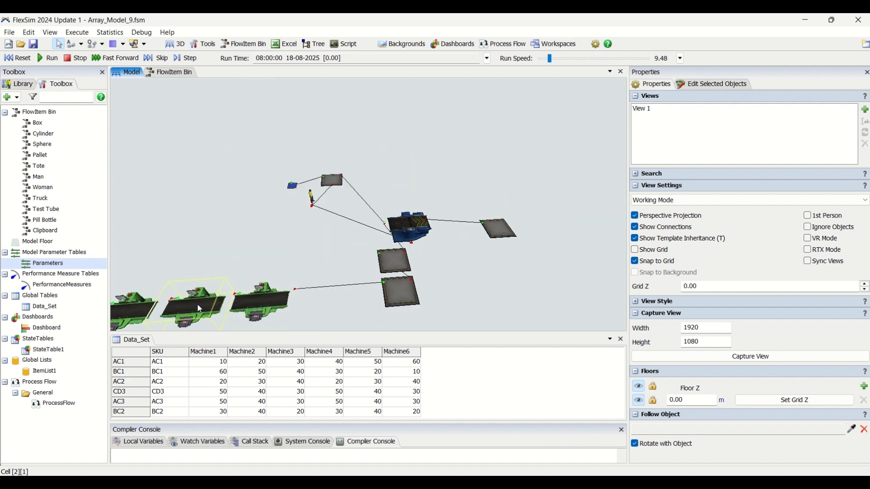
Inspect Source2's pallet arrival schedule table, close it, and view the properties of the Pallets queue
scroll(431, 264, up, 2)
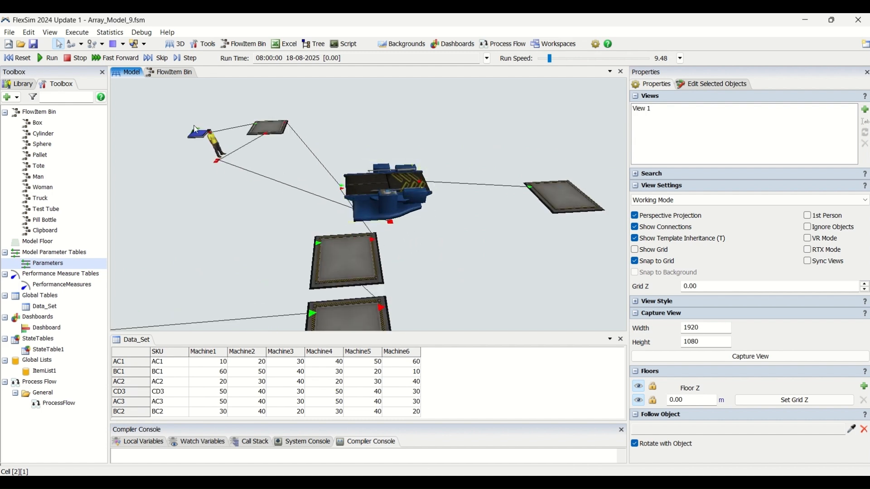
click(197, 138)
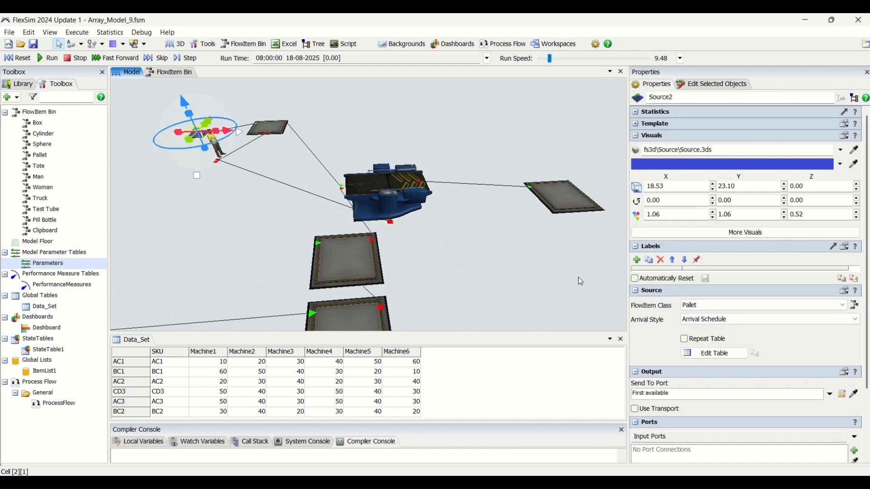
click(702, 358)
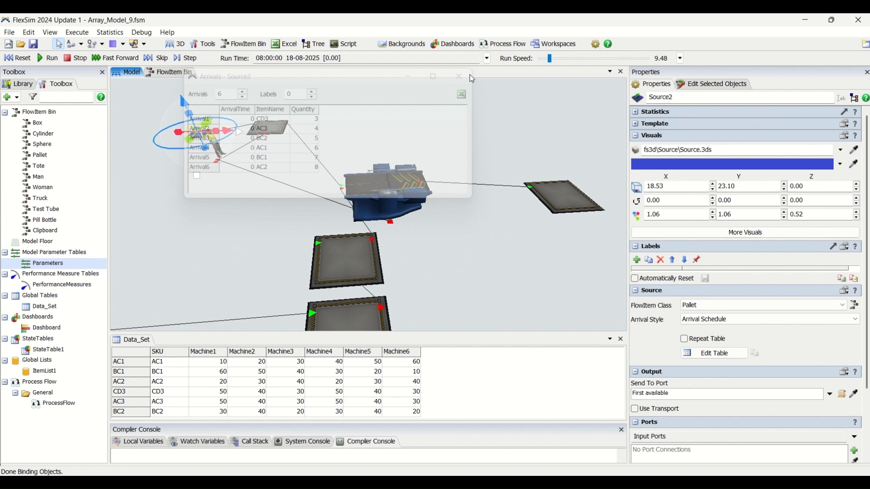
click(266, 153)
click(265, 129)
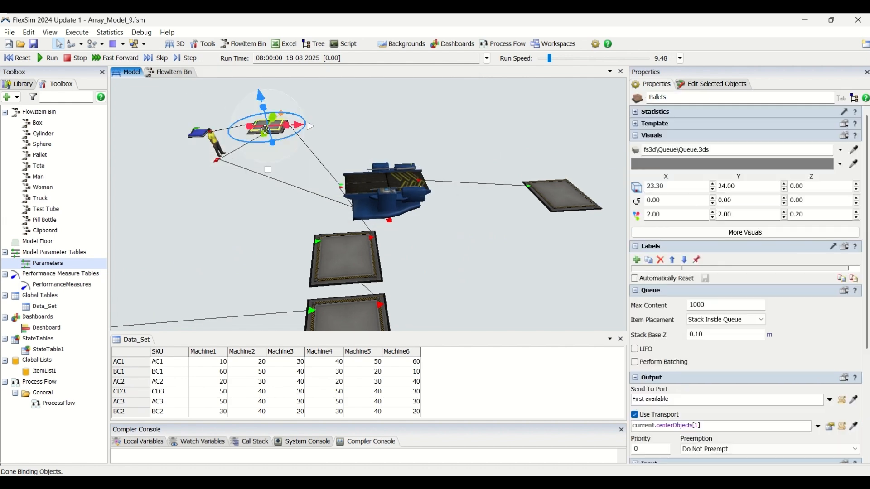
Inspect Combiner1's Type label and the target quantity for input port 2 in its components list
click(388, 197)
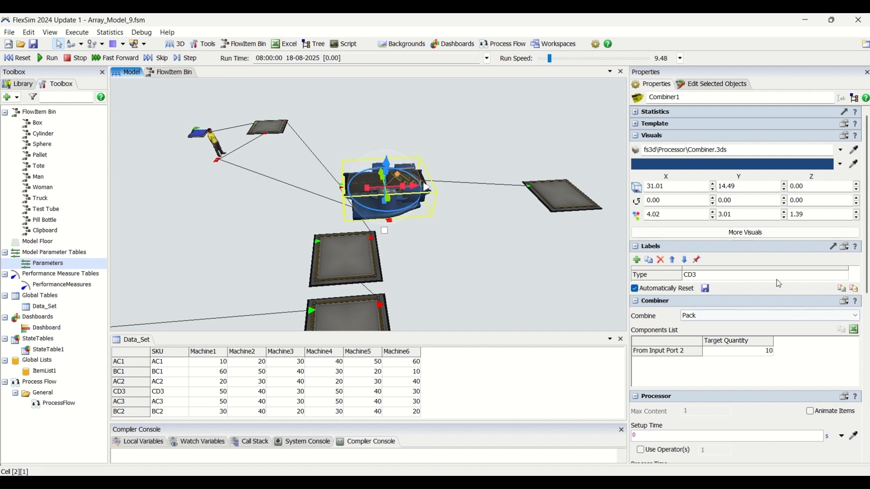
click(669, 278)
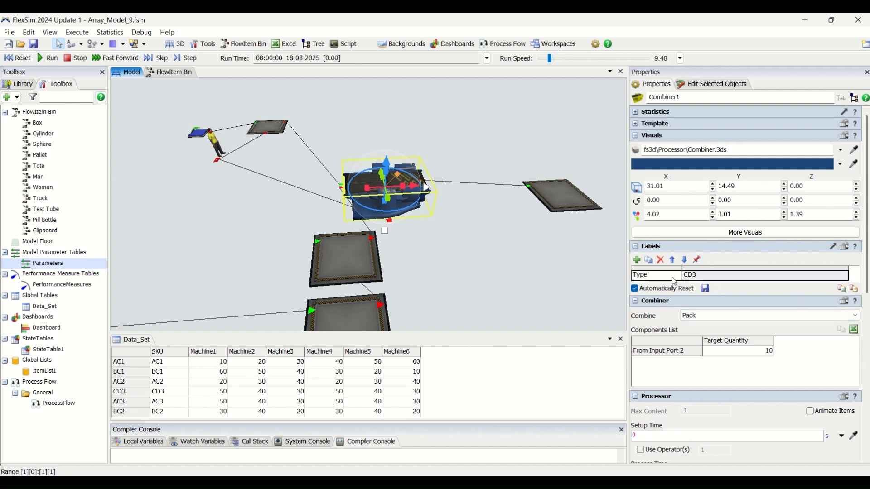
click(698, 280)
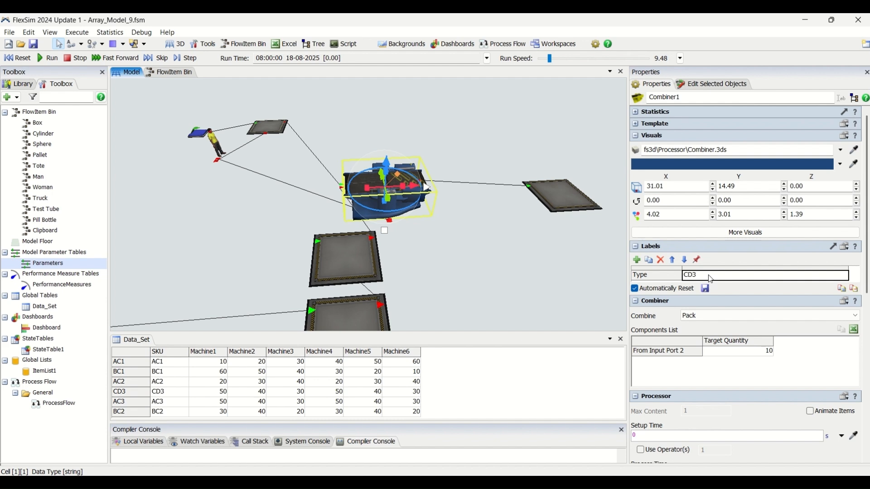
click(762, 354)
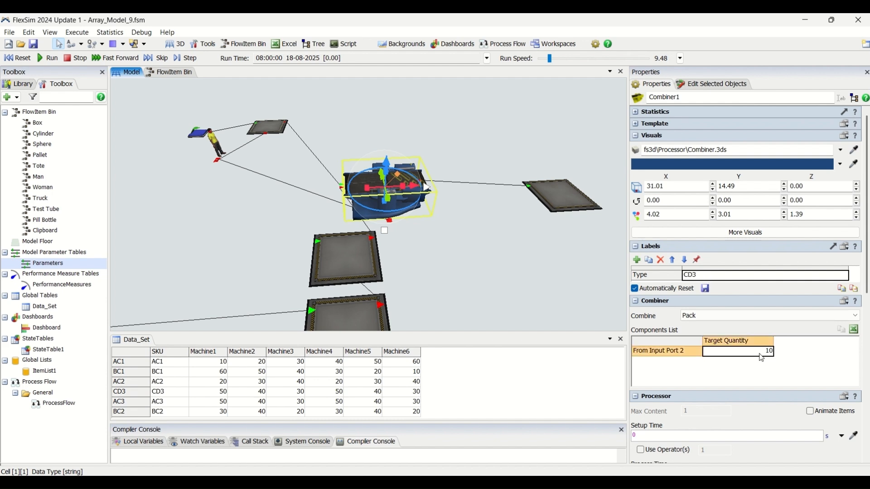
Compare the input settings of FGstorage1 and FGstorage, and examine the label and value in FGstorage1's pull requirement
click(312, 265)
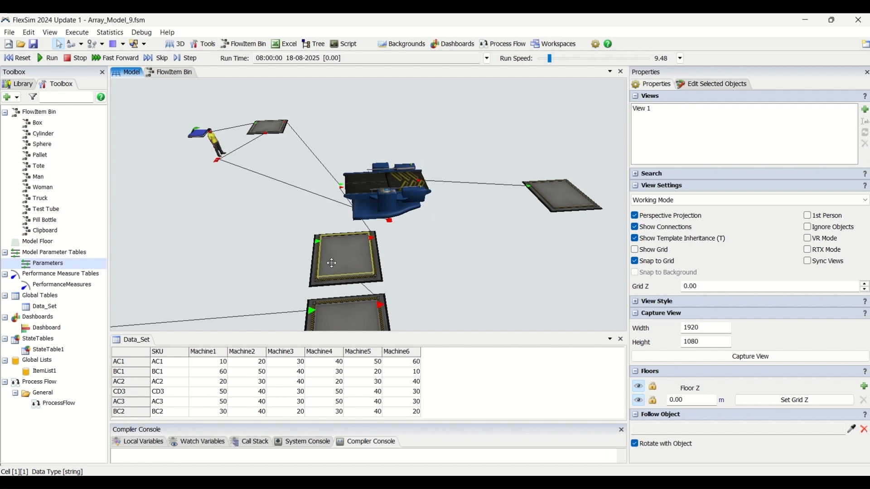
click(331, 263)
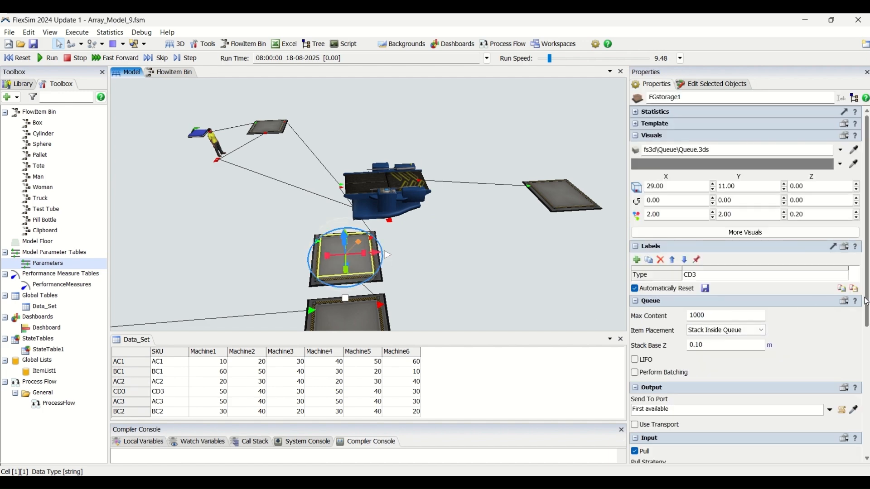
scroll(860, 299, down, 5)
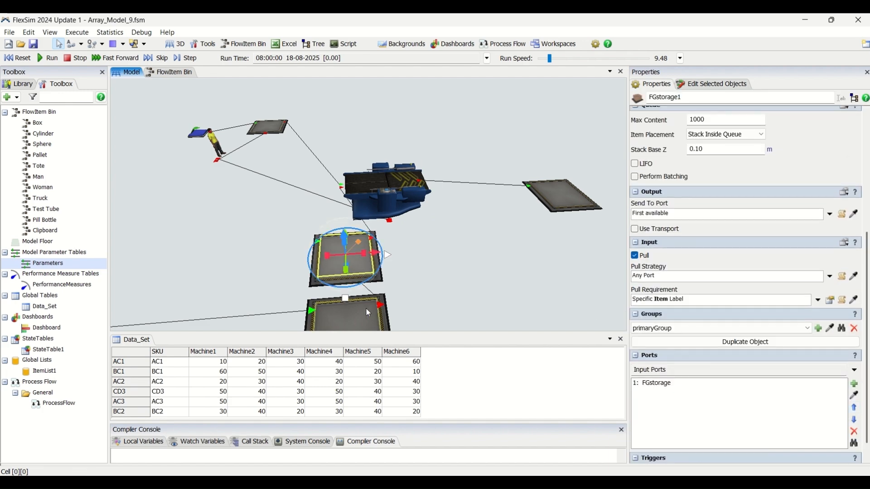
click(366, 308)
click(325, 245)
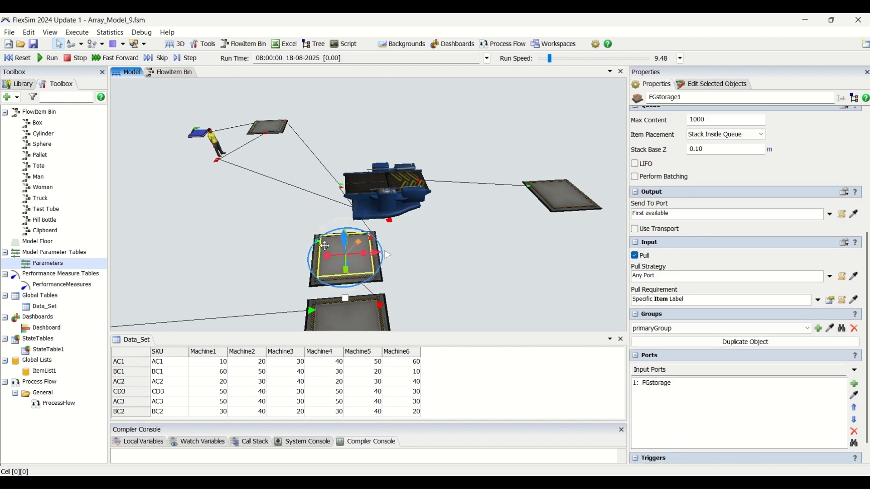
click(338, 315)
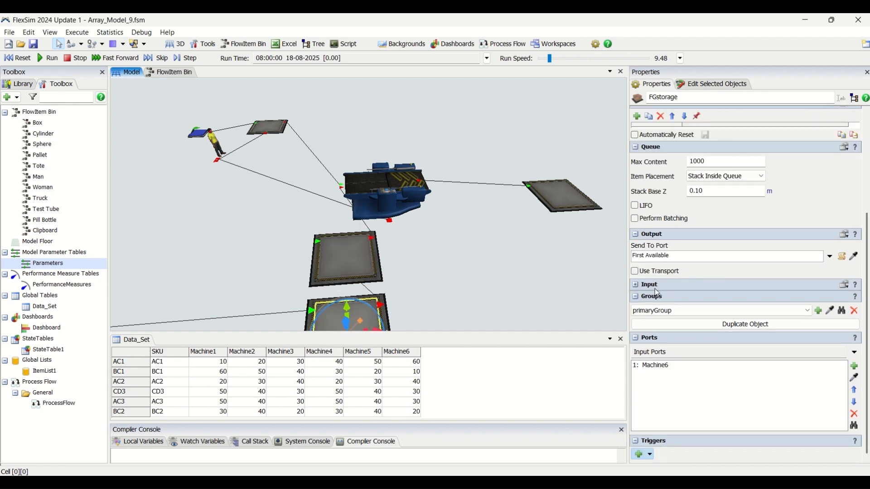
click(358, 265)
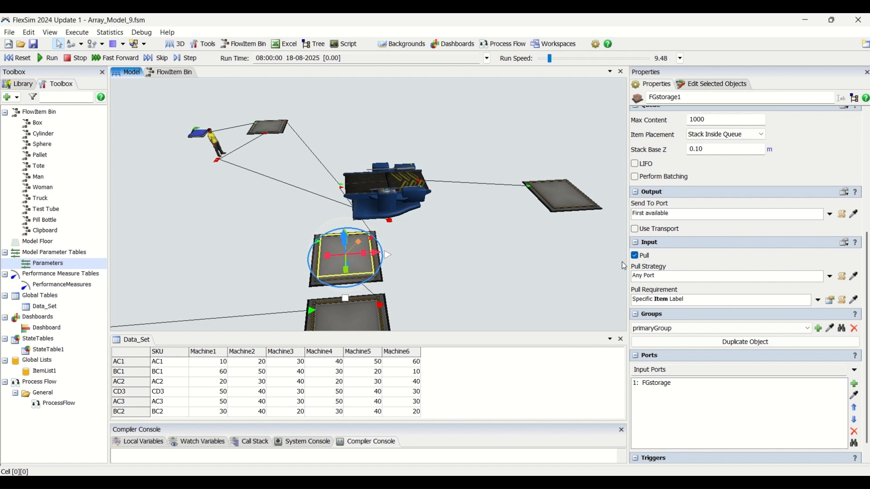
click(831, 300)
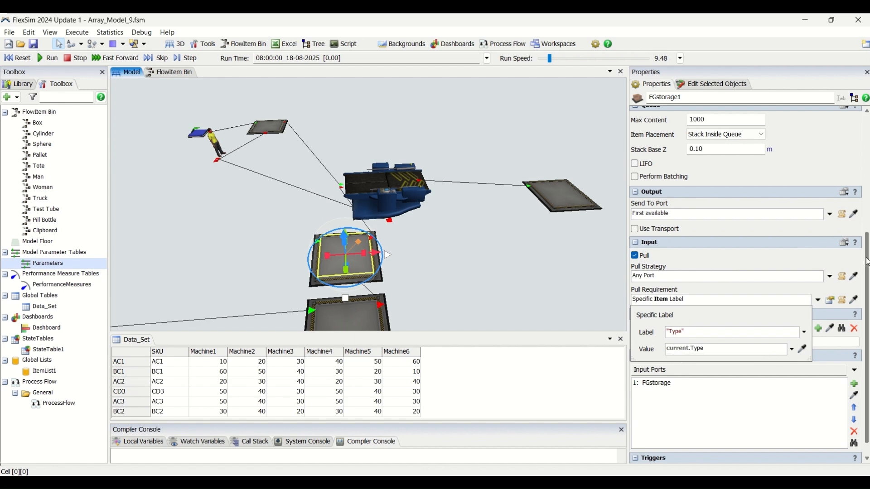
scroll(857, 154, up, 5)
Read the custom code of Combiner1's On Entry trigger and close it without changes
click(393, 192)
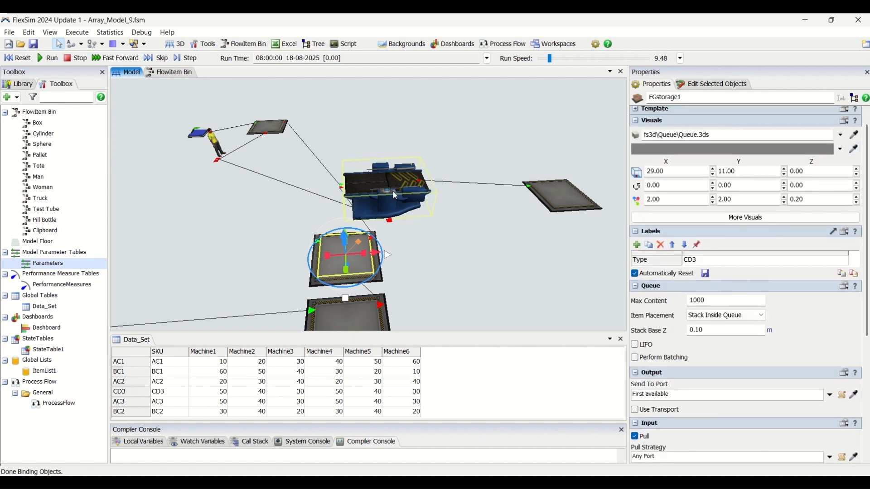
drag(867, 200, 867, 358)
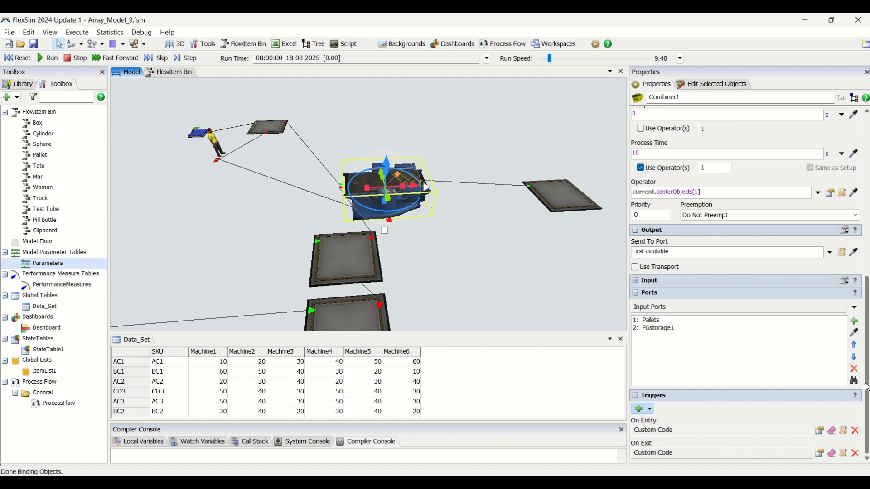
click(844, 430)
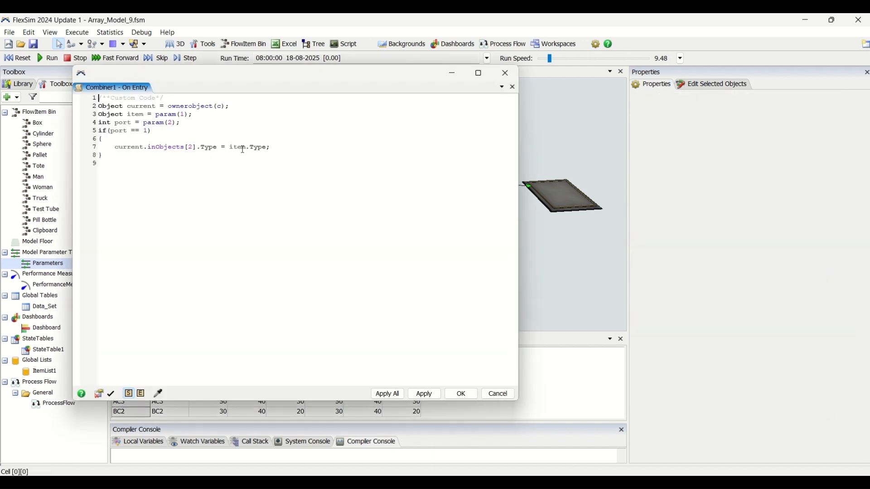
click(507, 397)
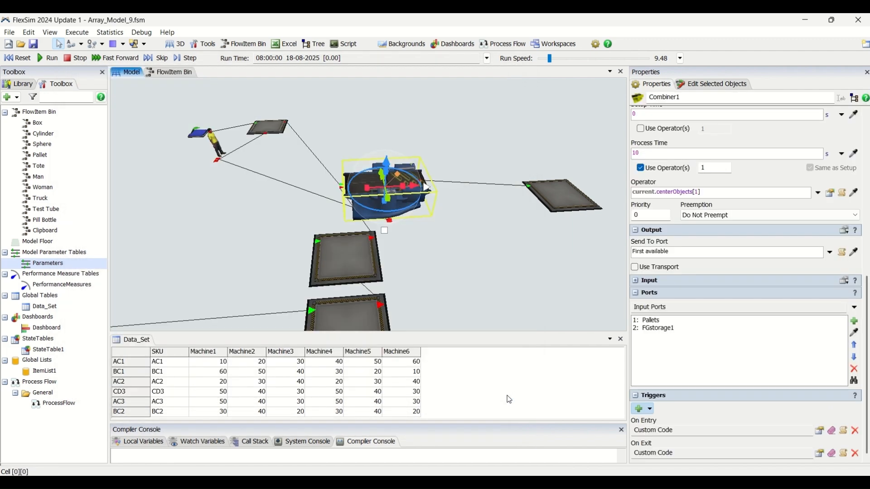
Check the Type label on the FGstorage1 queue
click(333, 258)
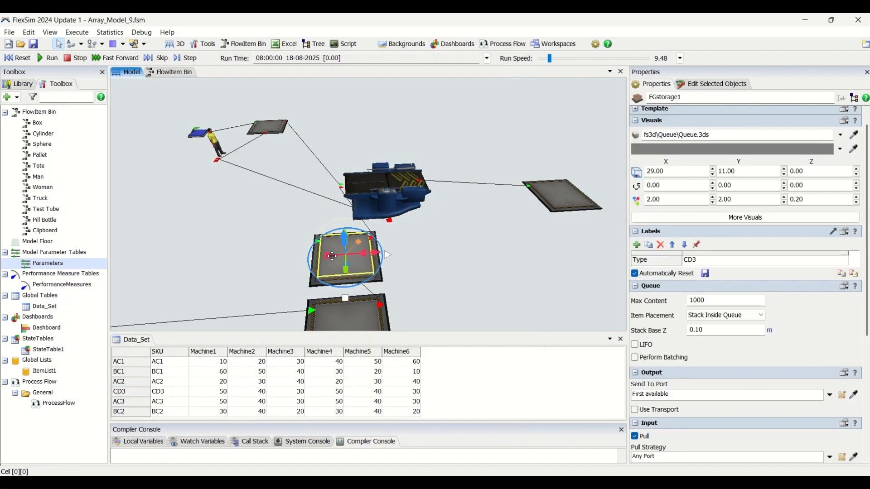
click(652, 261)
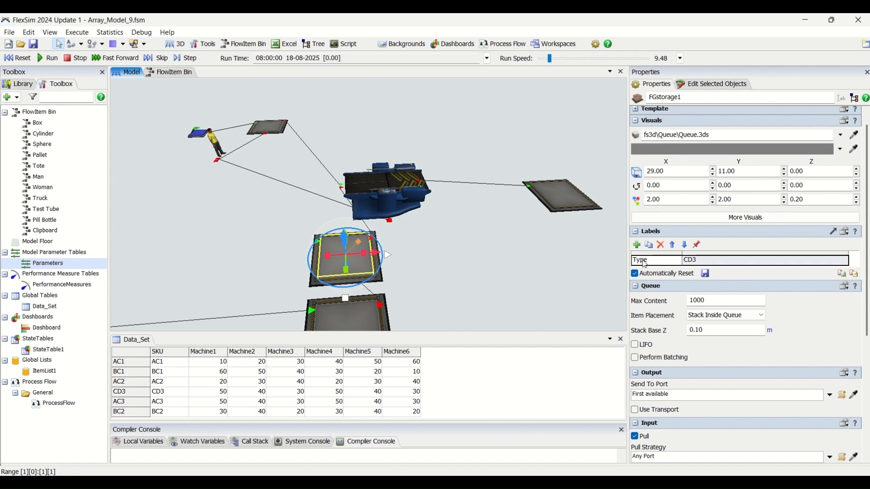
click(720, 266)
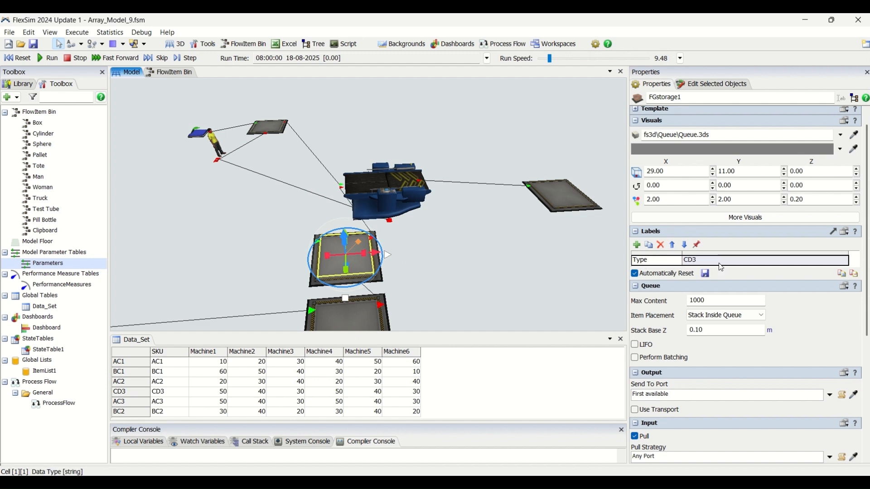
Highlight the port 1 condition and the Type assignment line in Combiner1's On Entry code, and close it without changes
click(403, 185)
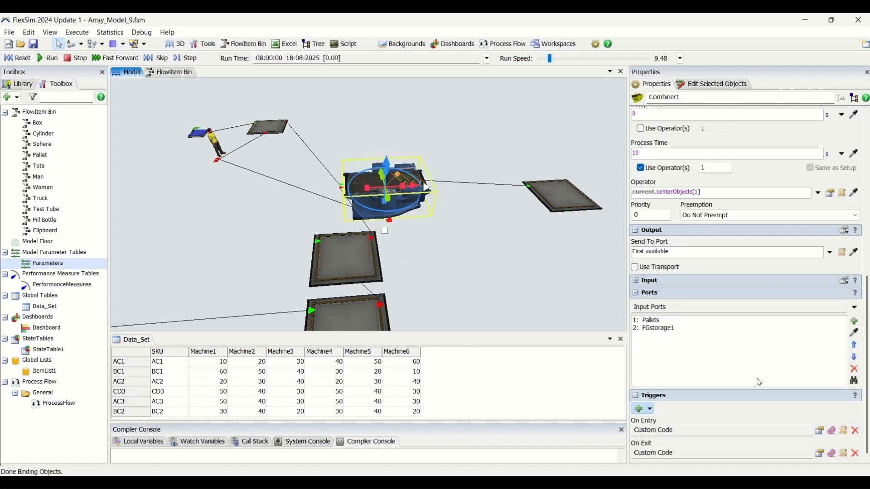
click(844, 431)
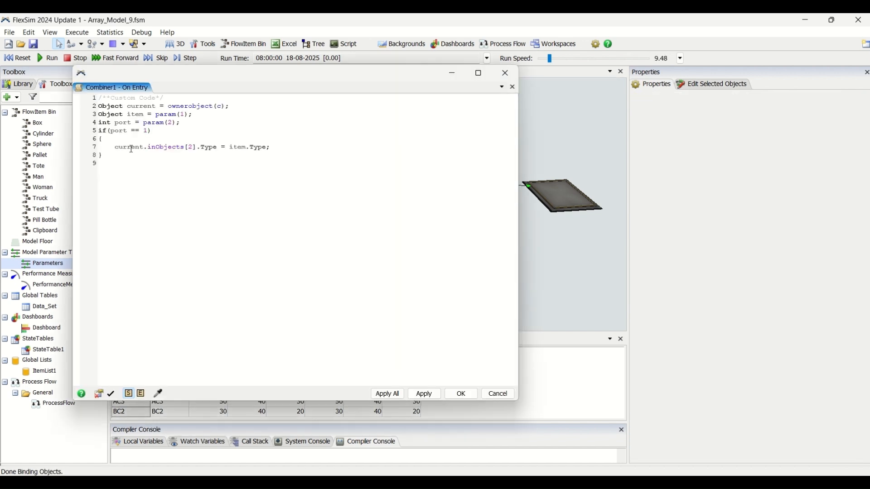
drag(101, 134, 116, 162)
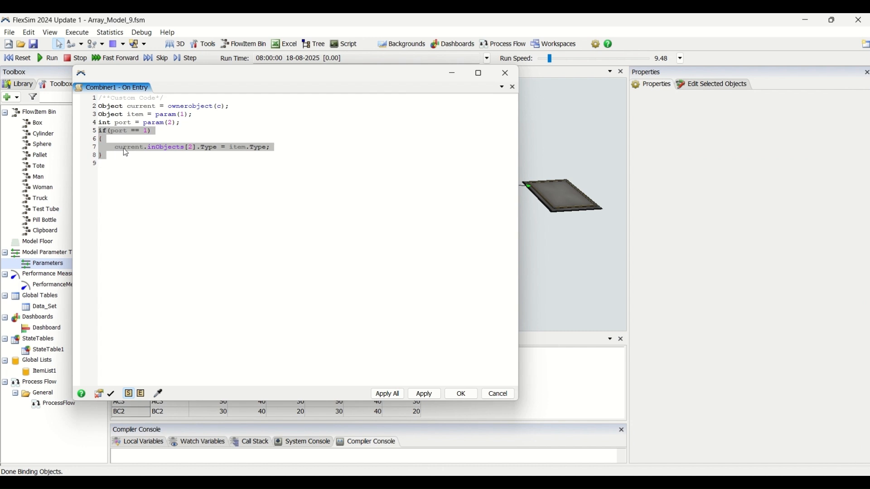
click(124, 147)
double_click(149, 148)
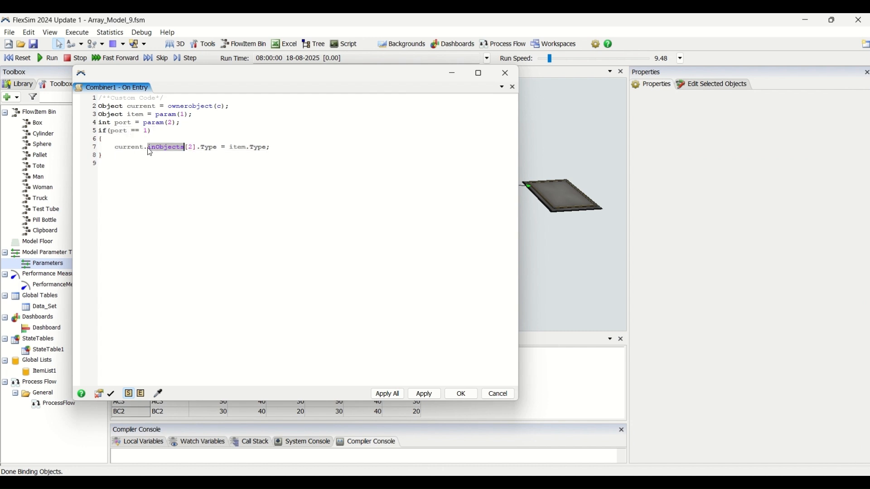
drag(285, 149, 117, 150)
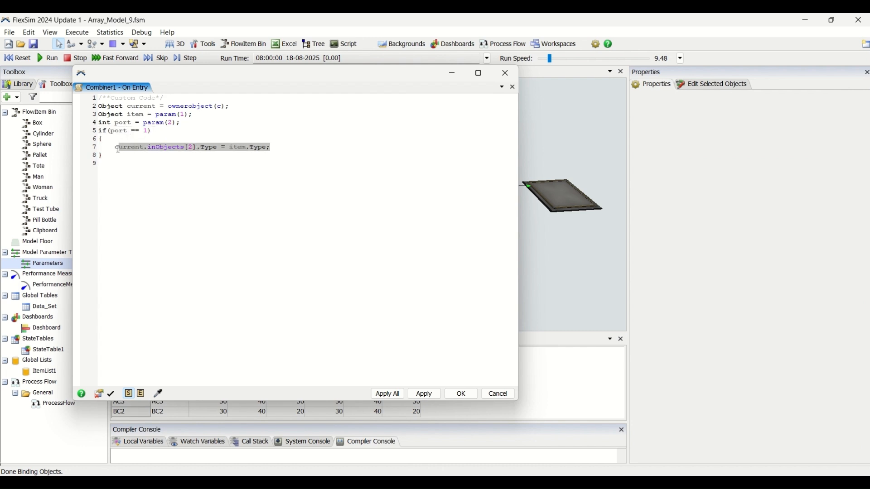
click(498, 397)
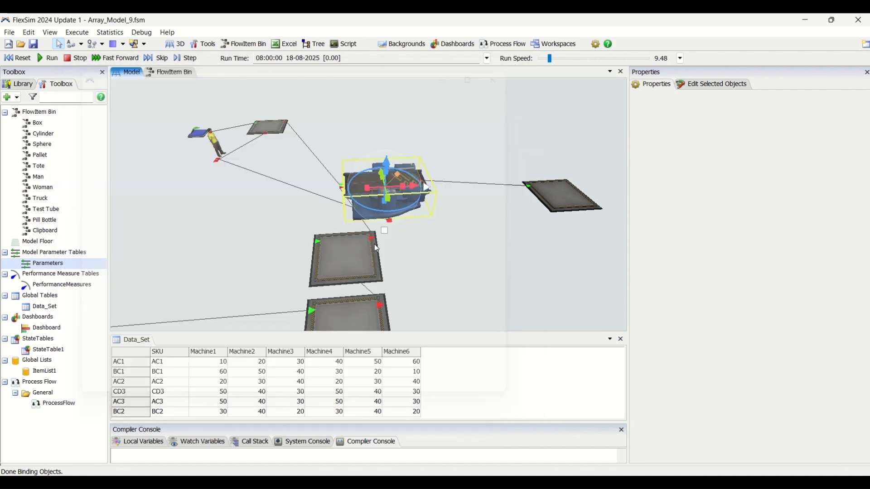
Open the custom code of Combiner1's On Exit trigger to examine how it fills an array with the packed items
click(332, 258)
click(374, 187)
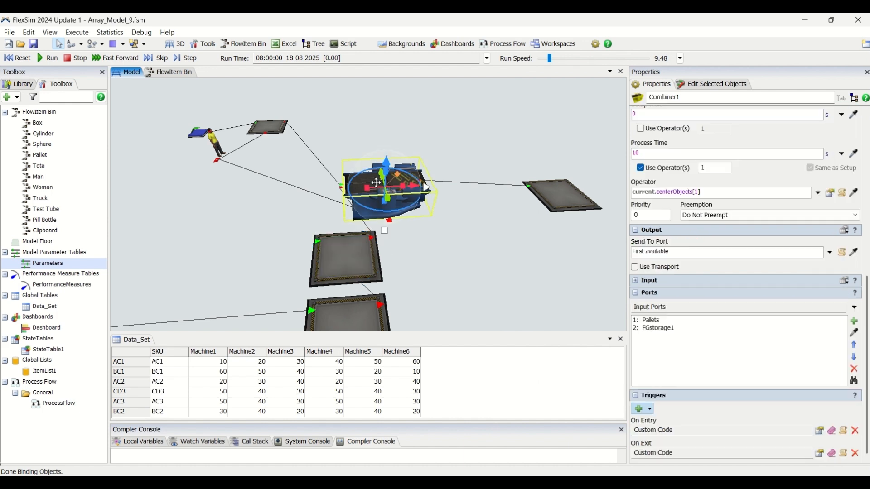
click(844, 454)
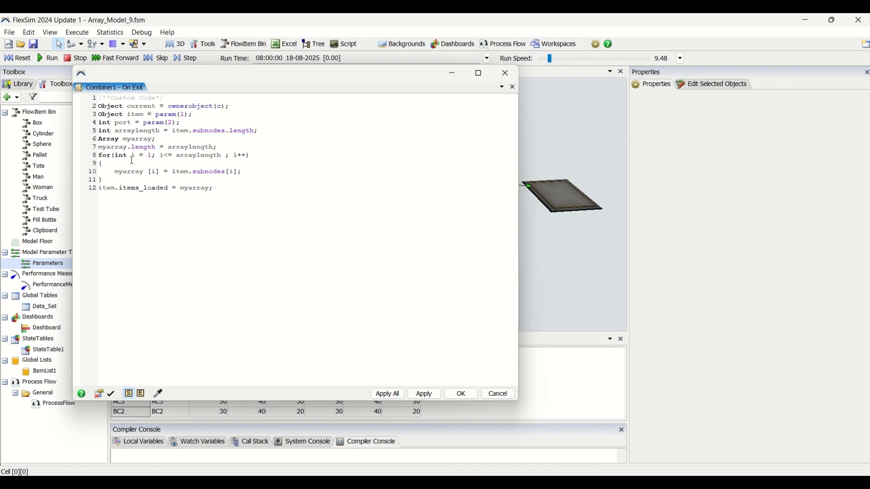
Highlight the loop body line in Combiner1's On Exit code that fills myarray from item.subnodes
drag(111, 173, 168, 165)
click(269, 174)
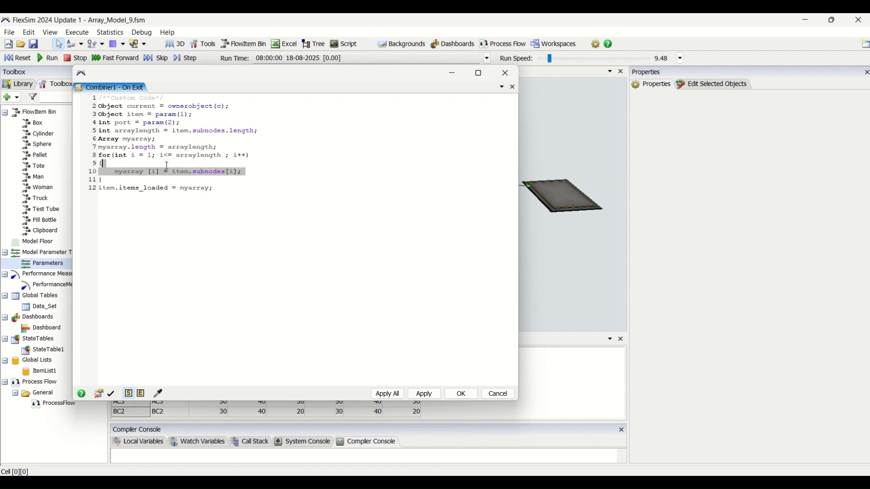
drag(100, 172, 112, 171)
double_click(123, 172)
triple_click(121, 172)
click(228, 172)
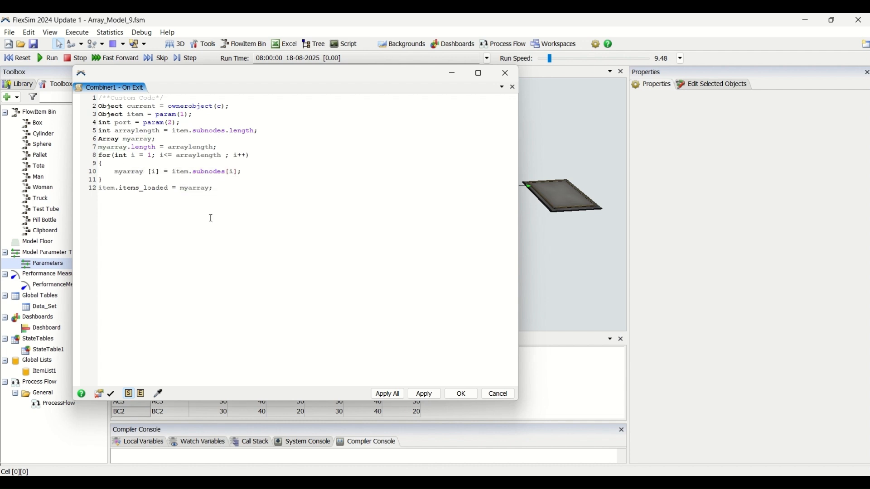
Highlight the items_loaded label and its myarray assignment in the On Exit code, and close it without changes
double_click(128, 188)
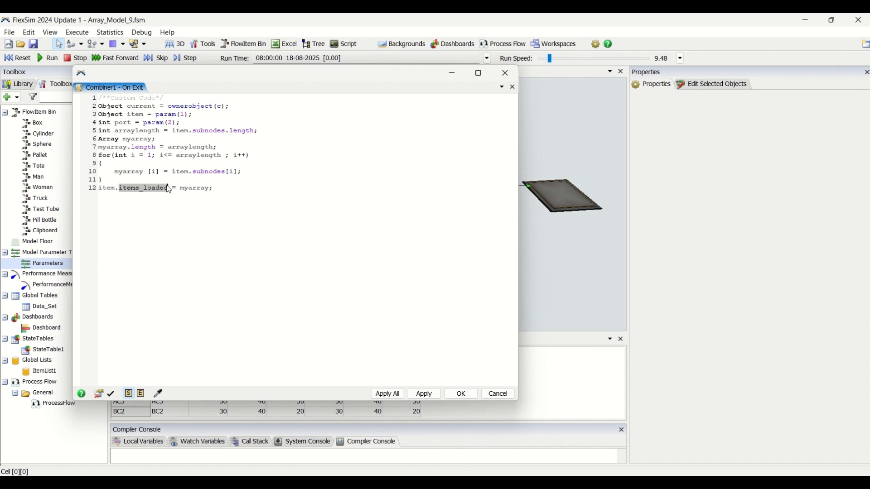
double_click(199, 188)
double_click(154, 188)
click(499, 397)
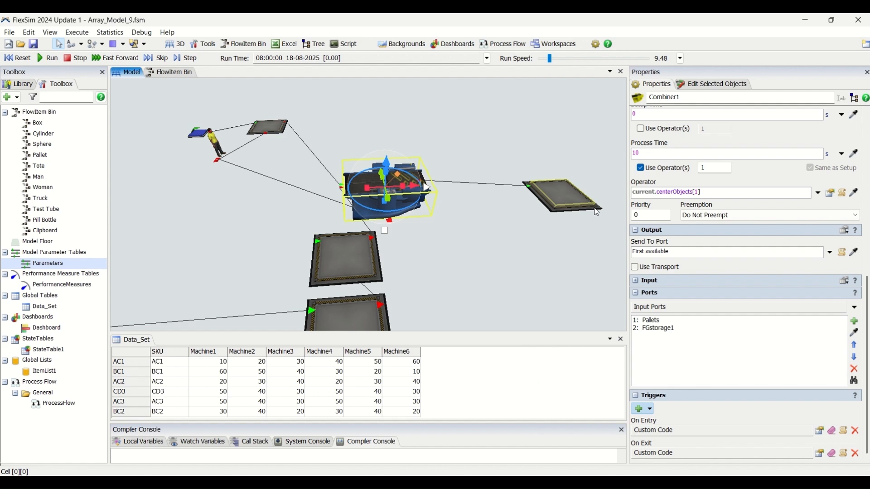
Check the label and value used by FGstorage1's Specific Item Label pull requirement
drag(448, 283, 441, 234)
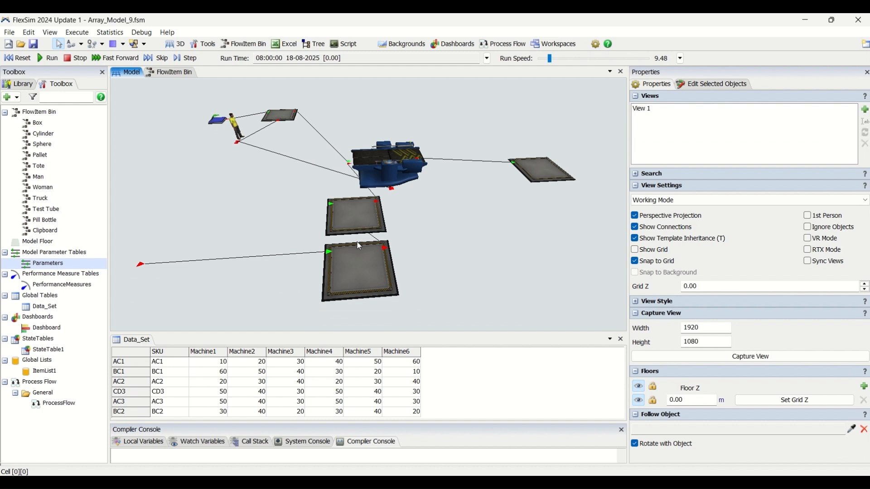
click(360, 230)
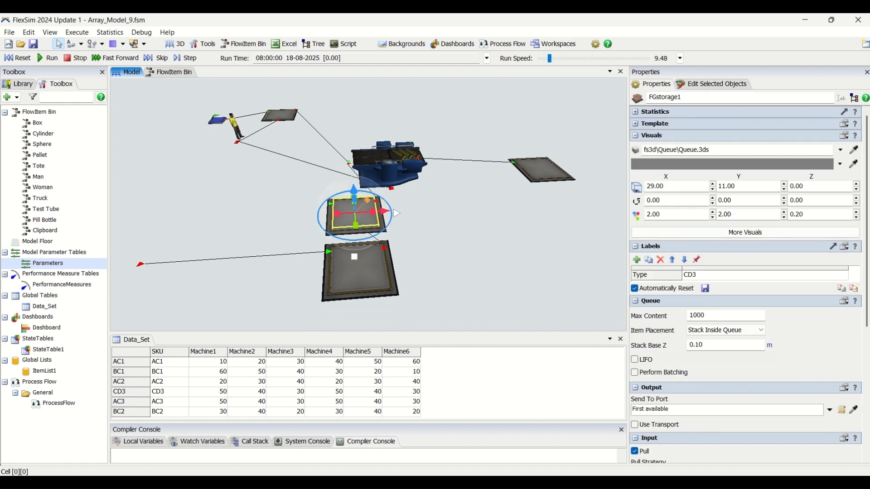
drag(867, 292, 865, 413)
click(831, 308)
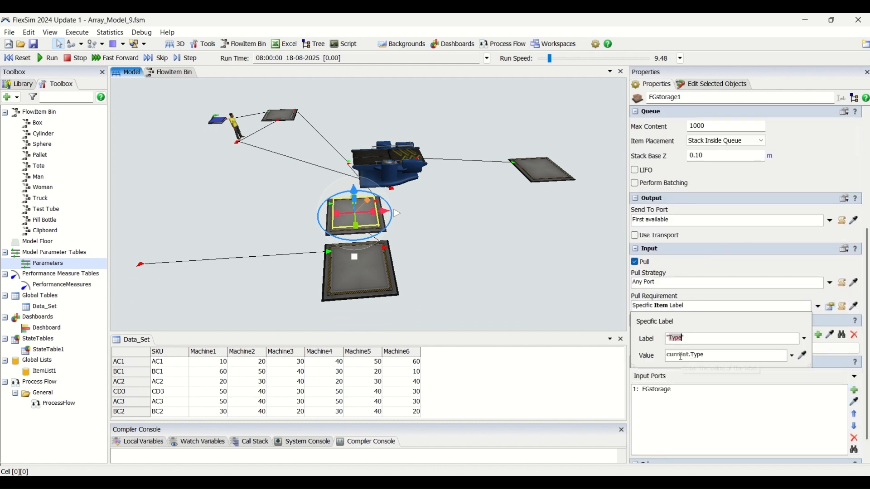
drag(690, 356, 653, 358)
double_click(674, 341)
Run the simulation and check the Type label of the pallet waiting in Combiner1
click(49, 58)
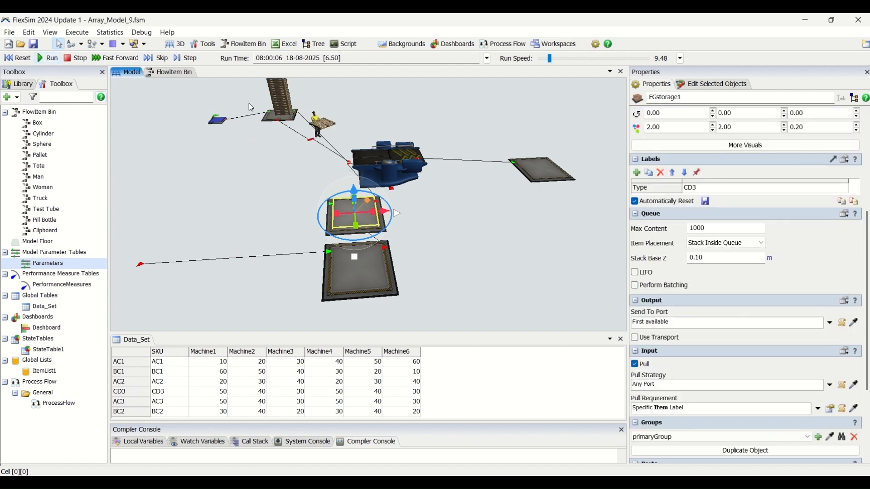
click(396, 153)
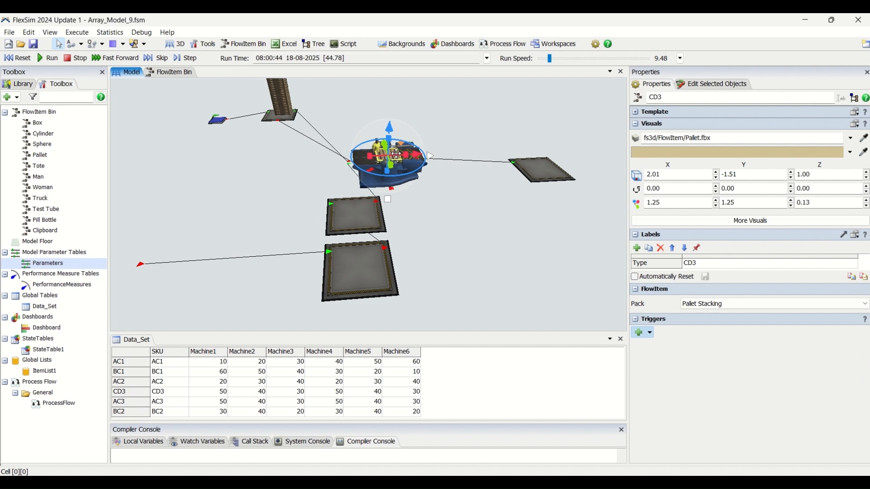
scroll(508, 190, down, 3)
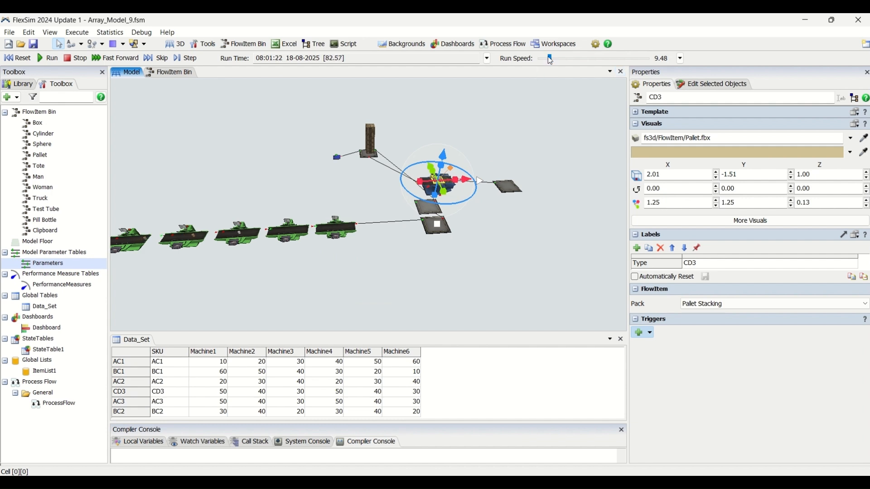
Raise the run speed to 67.92 and check the labels of the first item arriving in the finished goods queue
drag(548, 57, 556, 58)
scroll(455, 244, up, 3)
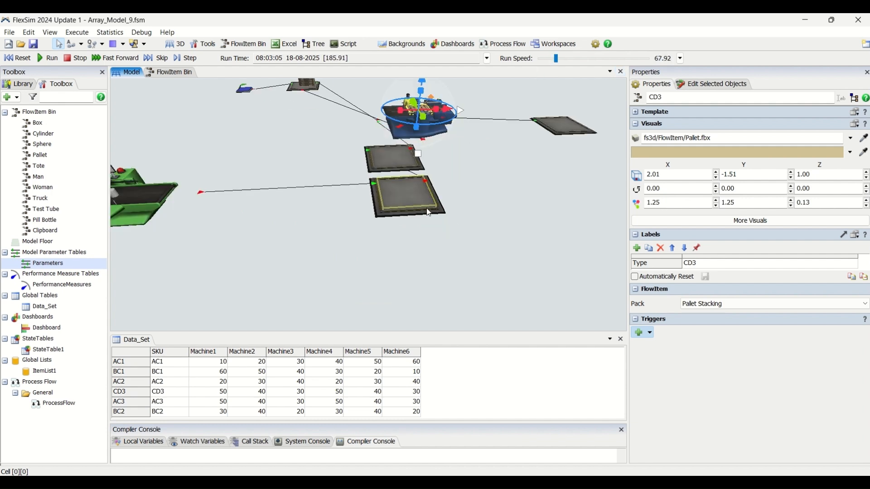
click(422, 180)
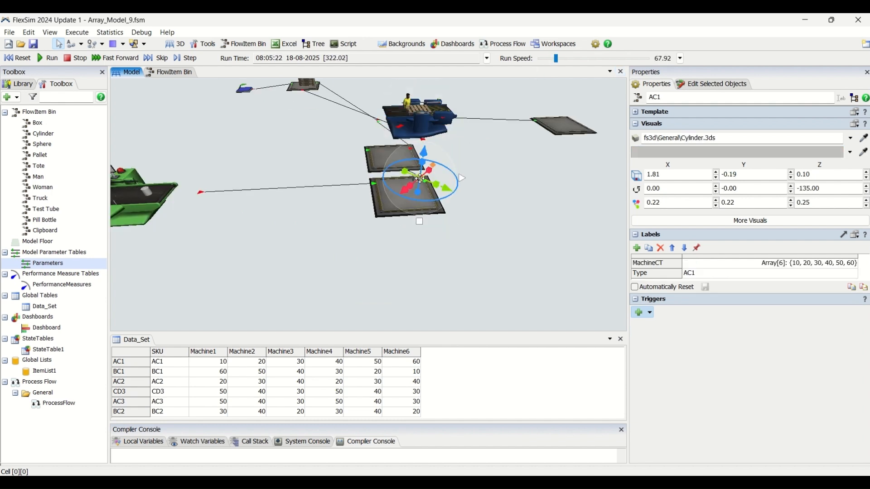
click(481, 188)
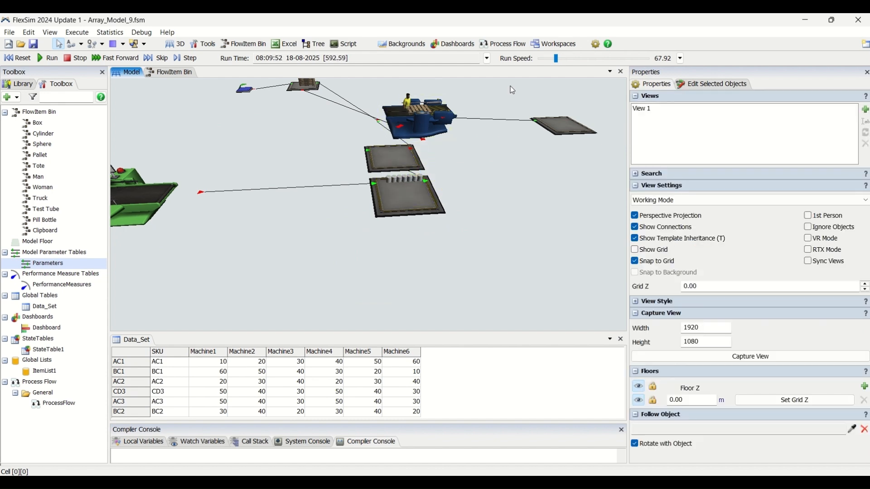
Raise the run speed to 722 and check the labels of a green item in the finished goods queue
drag(556, 61, 568, 59)
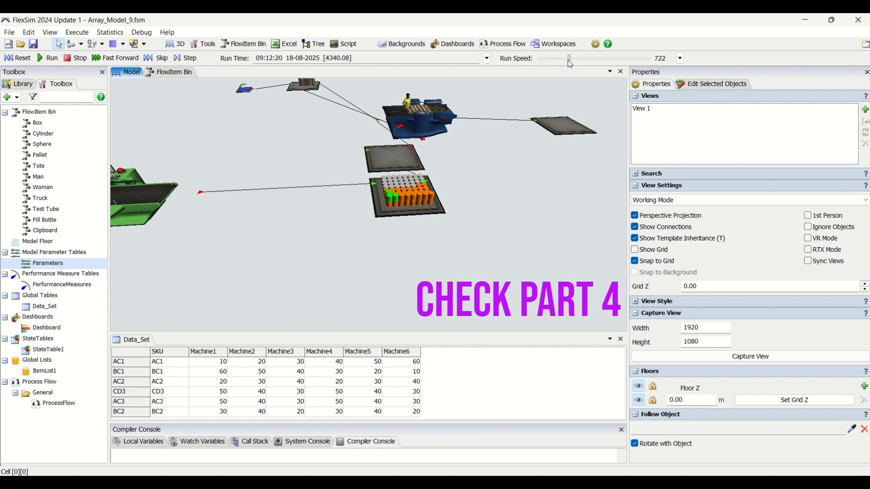
click(423, 196)
click(434, 252)
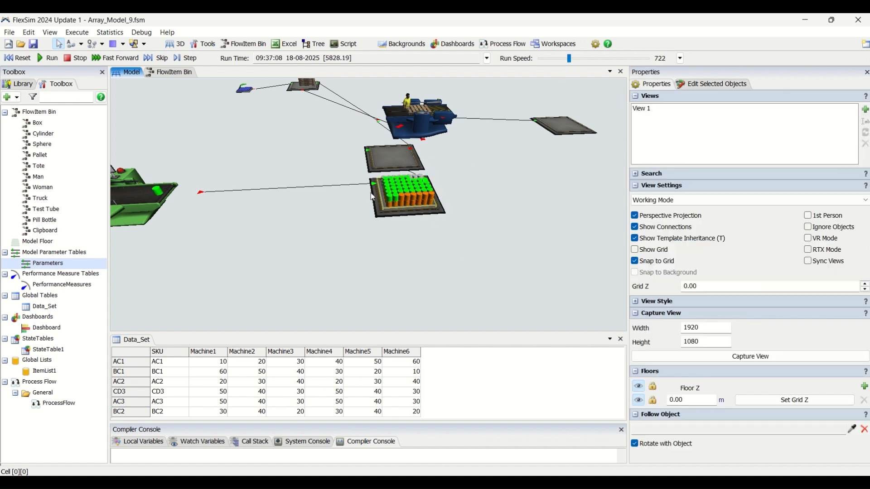
click(402, 193)
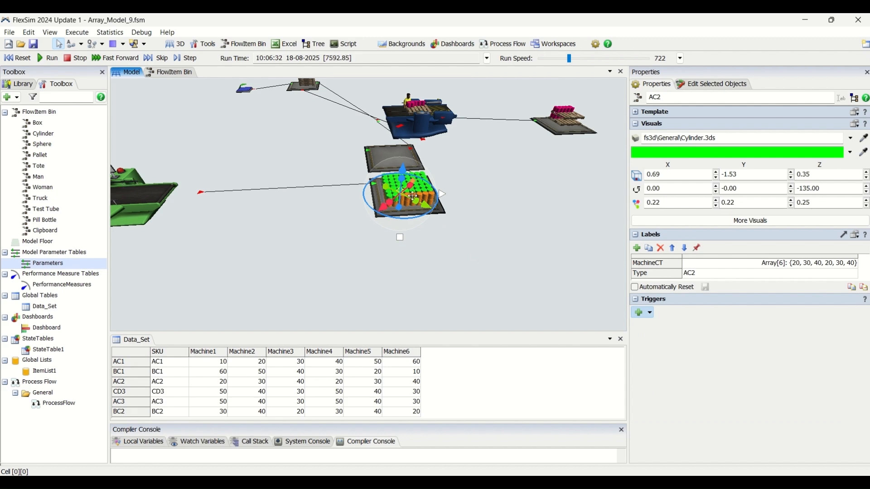
click(478, 257)
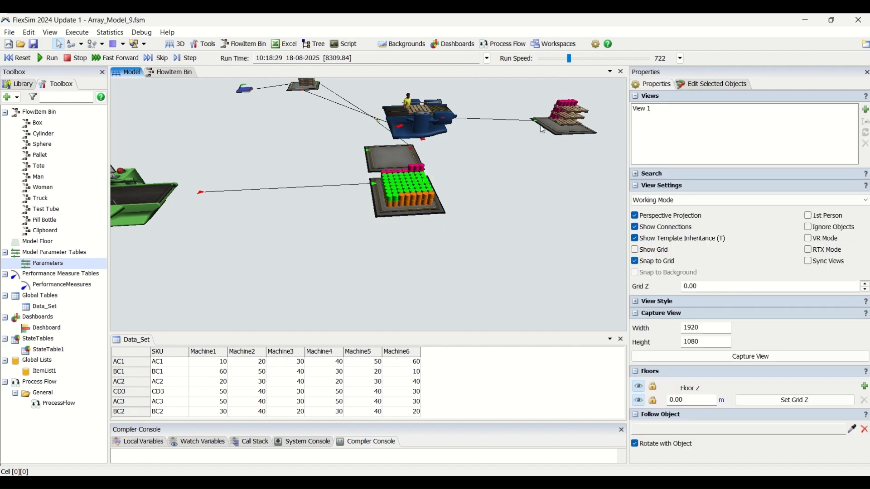
Compare the labels of the pink items on the finished pallets with those of the pink items in the finished goods queue
click(566, 106)
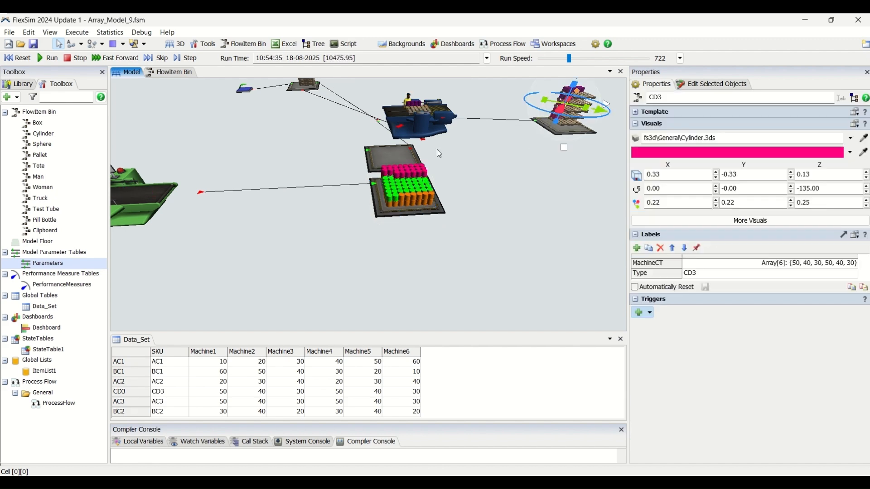
click(413, 169)
click(443, 174)
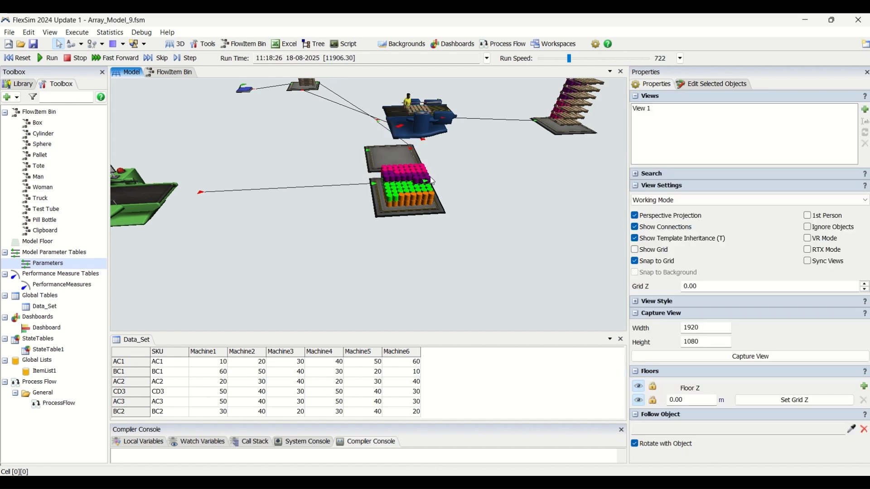
click(408, 171)
scroll(534, 181, down, 3)
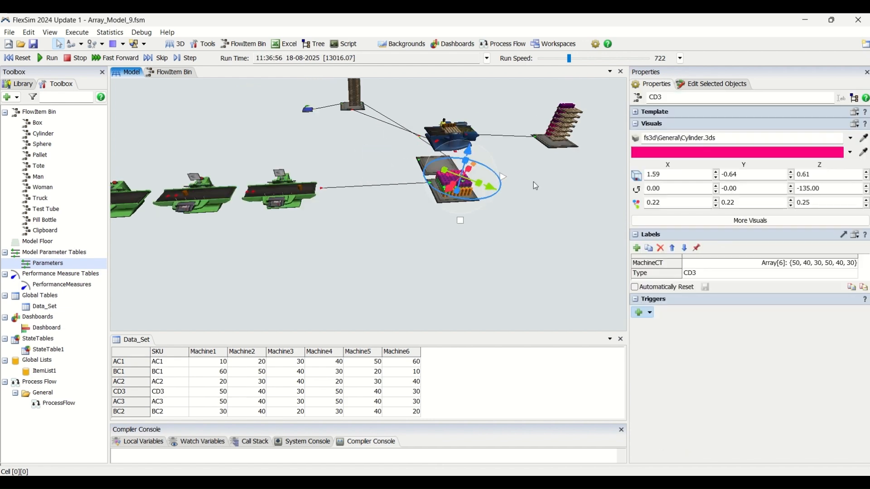
click(556, 198)
drag(555, 197, 525, 221)
click(404, 194)
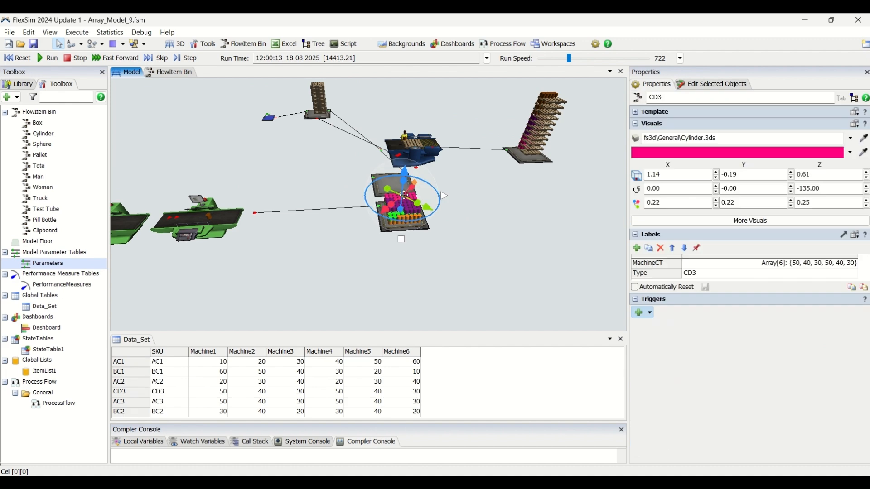
click(410, 205)
click(409, 205)
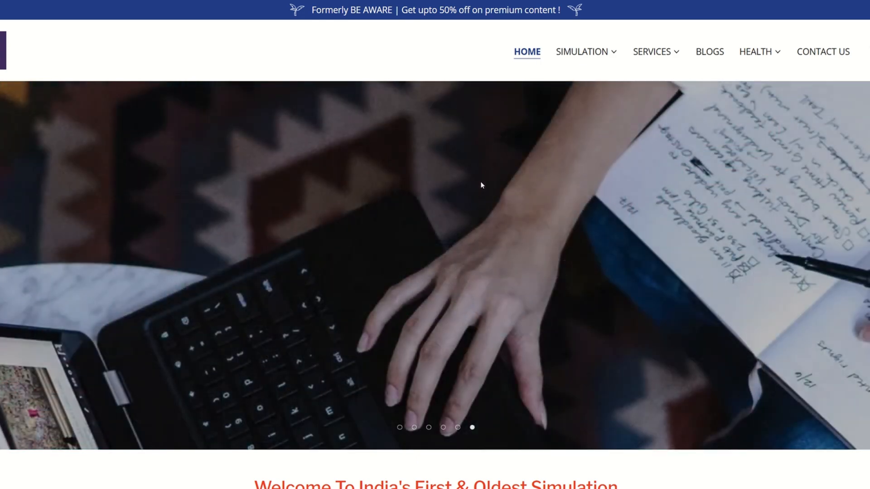
Look through the home page of the LeanSimCorp website, down to its Simulation Solutions and Insights & Blogs sections
scroll(540, 181, down, 8)
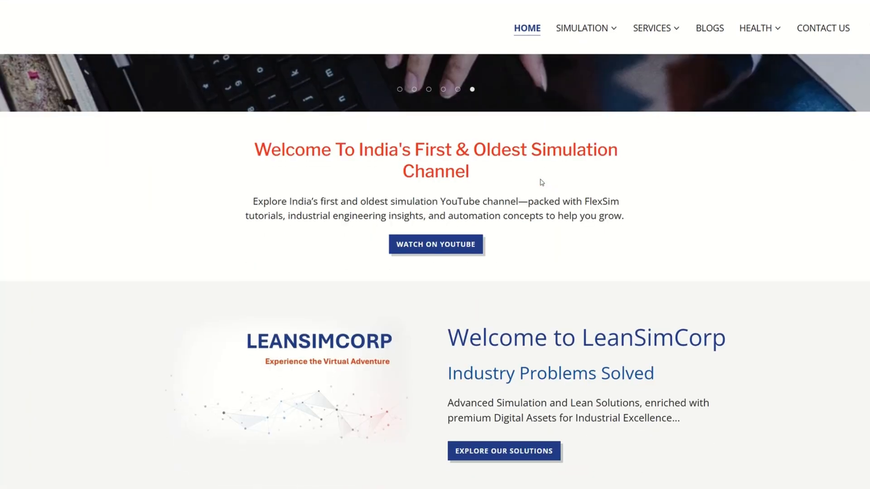
scroll(541, 182, down, 1)
scroll(542, 183, down, 8)
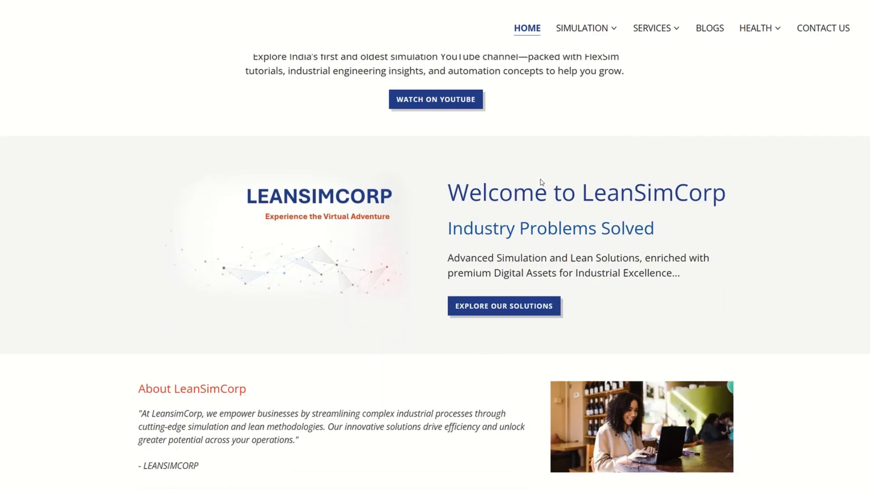
scroll(542, 182, down, 1)
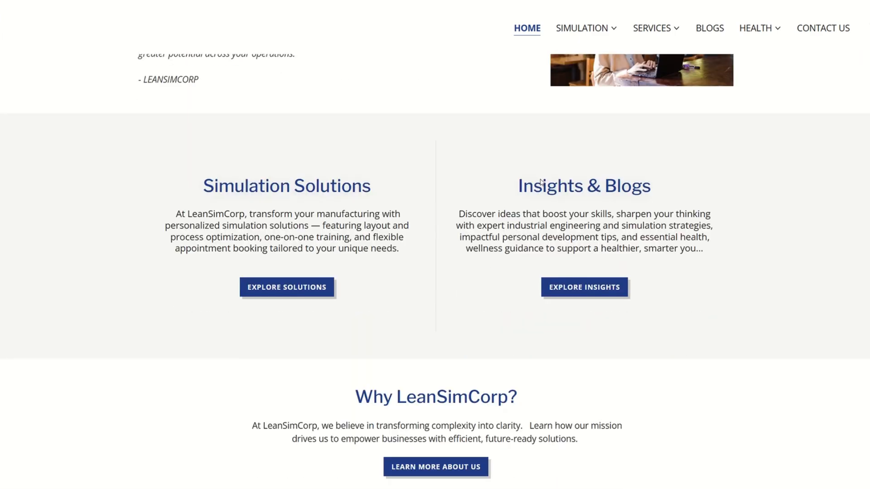
scroll(541, 183, down, 1)
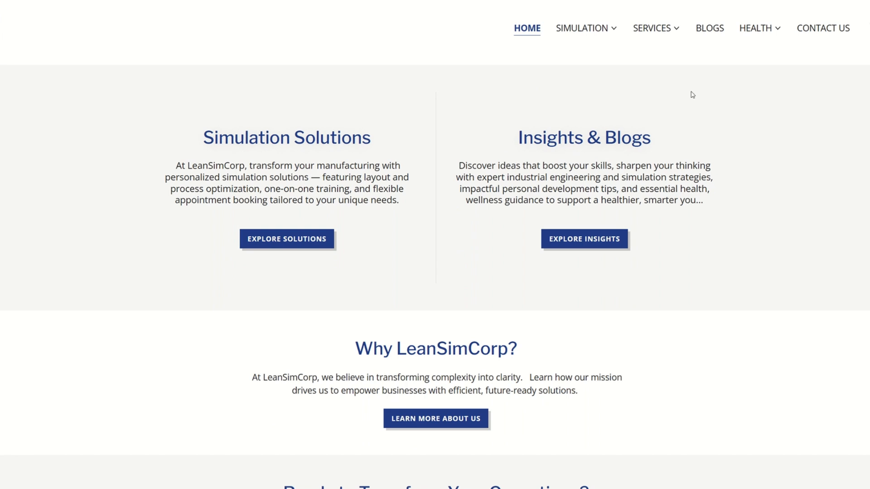
Look over the website's lists of Simulation and Services pages
mouse_move(598, 32)
click(595, 59)
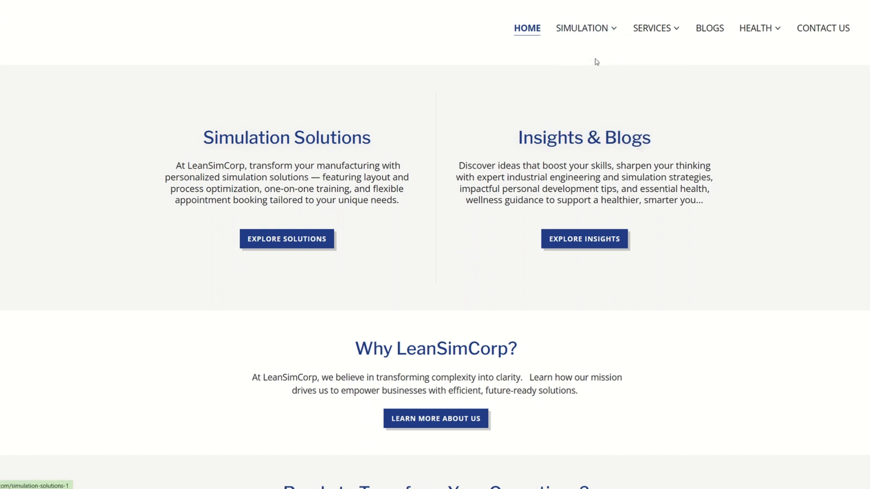
click(585, 30)
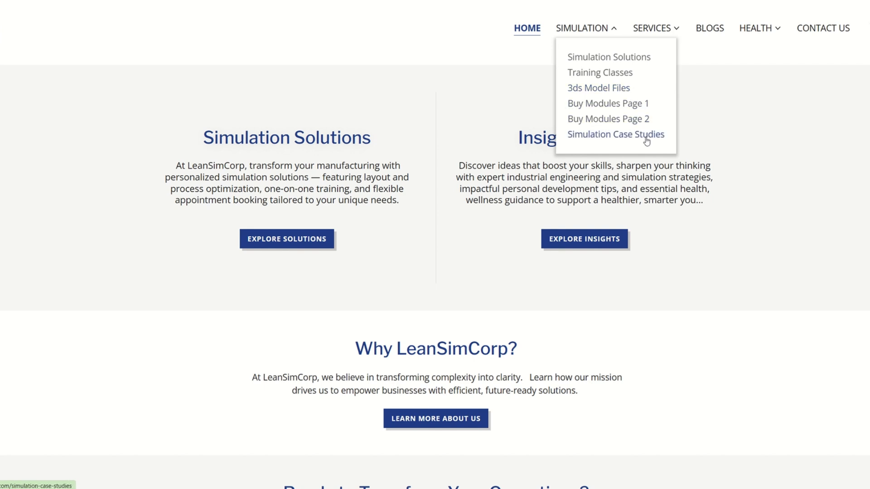
click(657, 29)
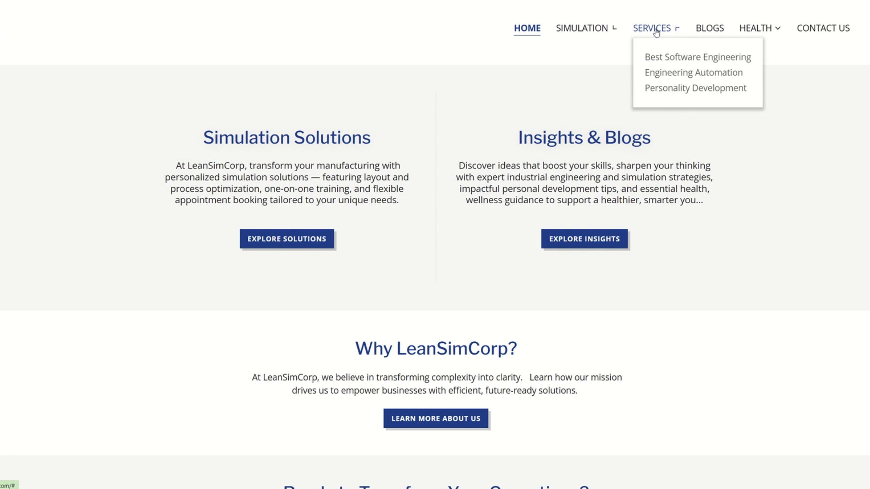
Read through the Simulation Solutions page with its online appointments, and open the Premium Training Classes page
click(684, 73)
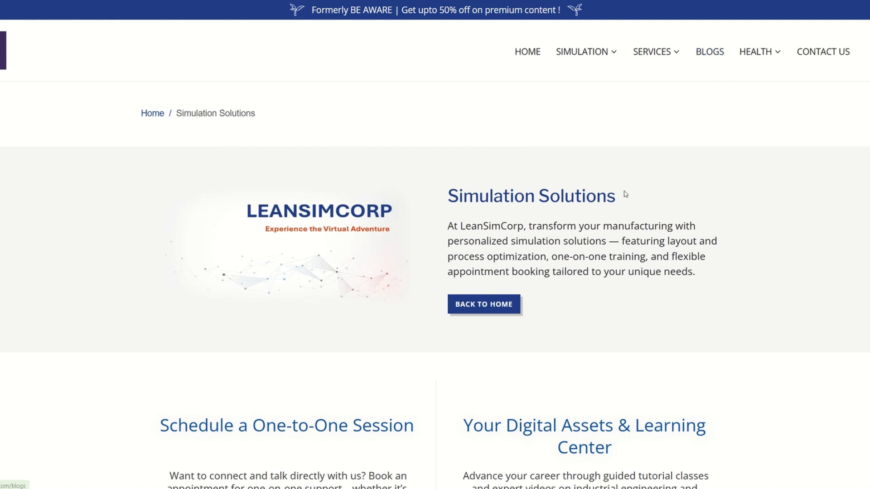
scroll(624, 196, down, 3)
scroll(624, 198, up, 2)
scroll(579, 158, down, 4)
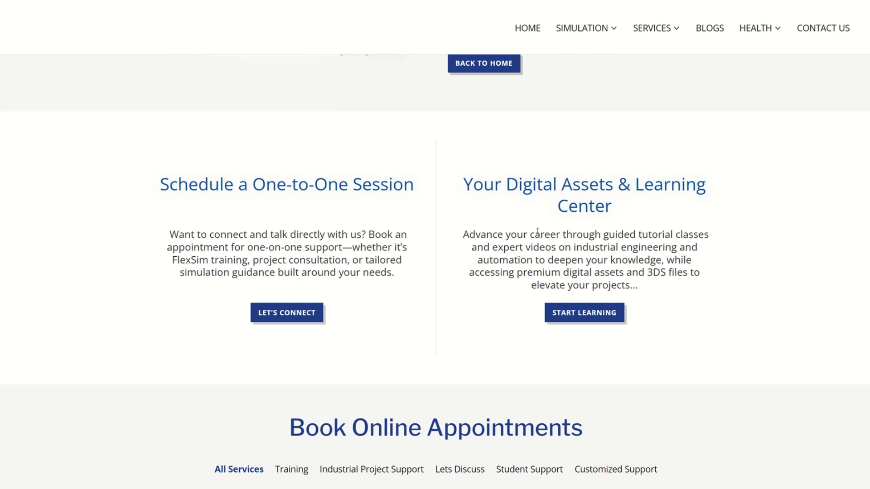
scroll(602, 214, down, 2)
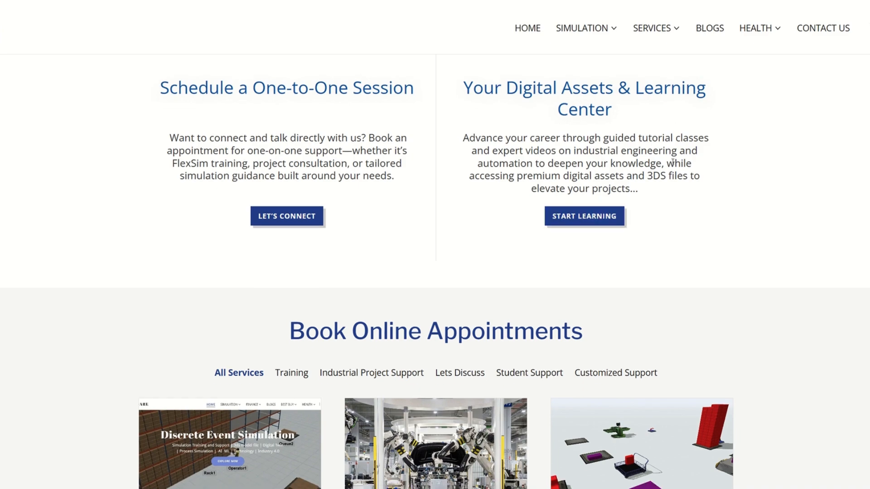
scroll(672, 162, down, 15)
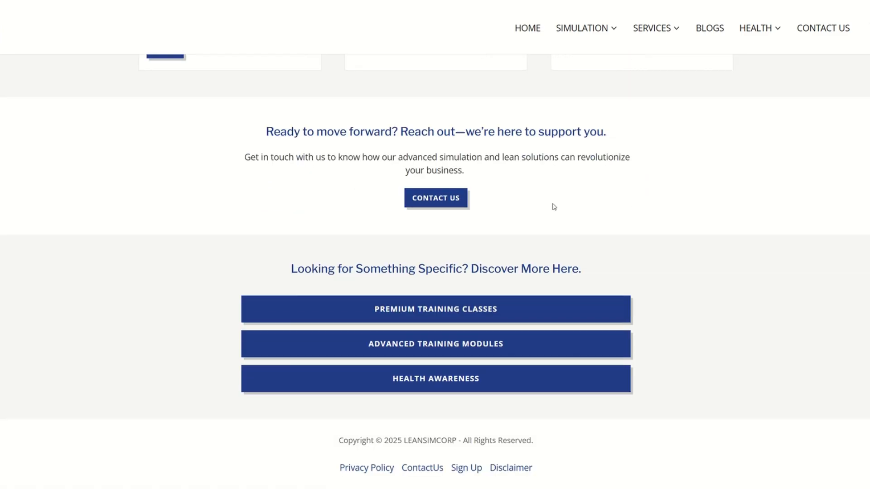
scroll(554, 207, up, 15)
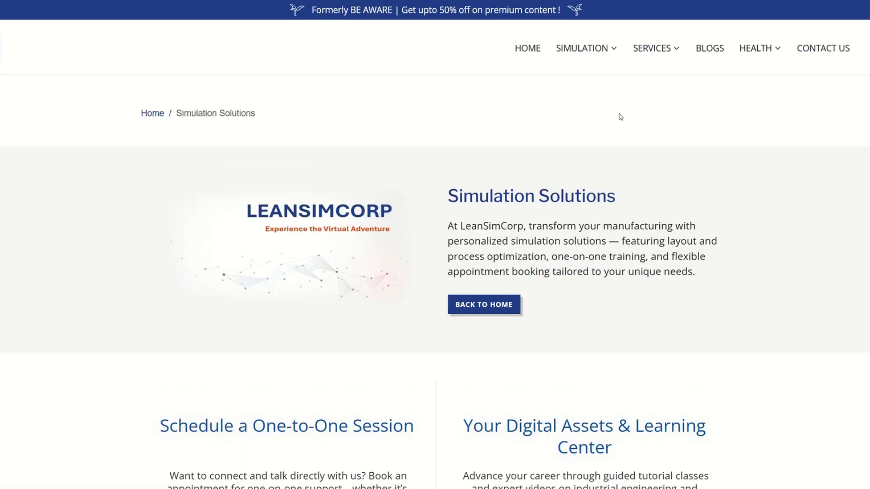
click(615, 93)
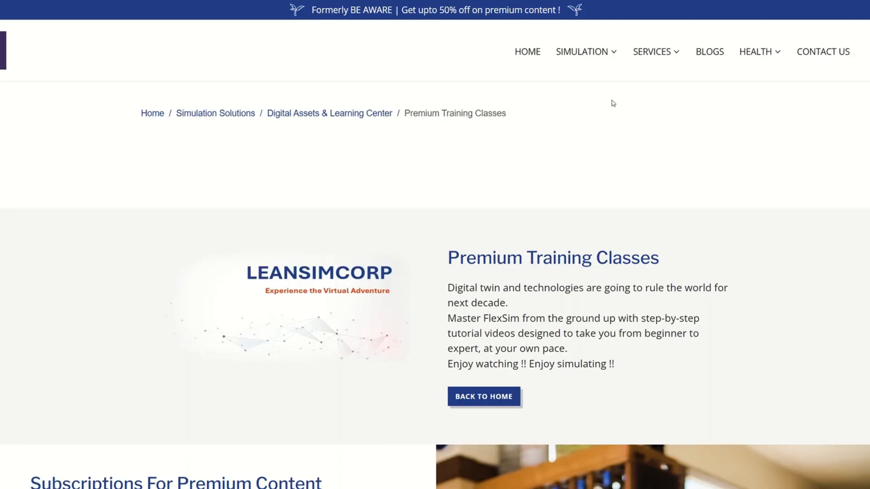
Look through the Premium Training Classes page, covering the subscription benefits, activation instructions and the chapters of the Premium Course Syllabus
scroll(477, 257, down, 12)
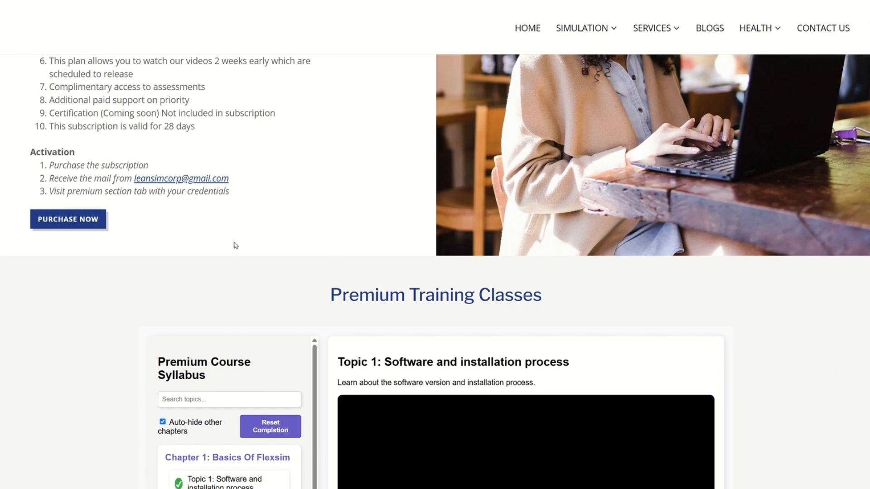
scroll(145, 238, up, 4)
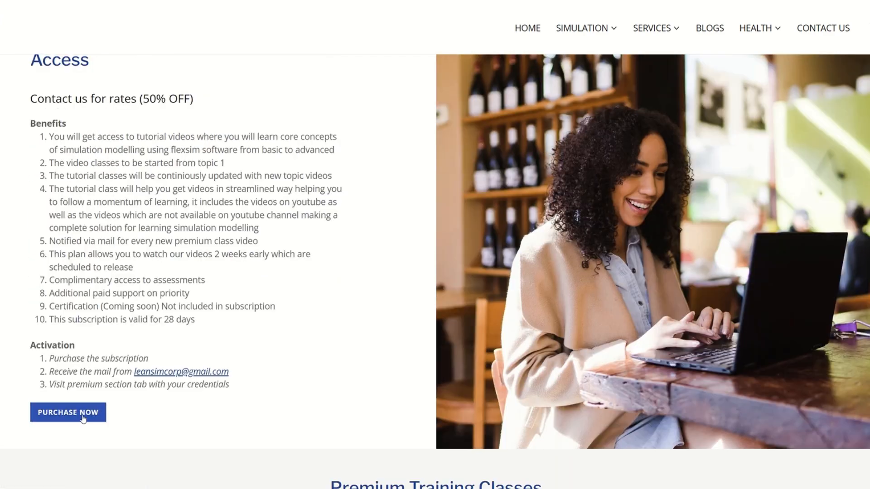
scroll(93, 415, up, 1)
scroll(311, 309, down, 9)
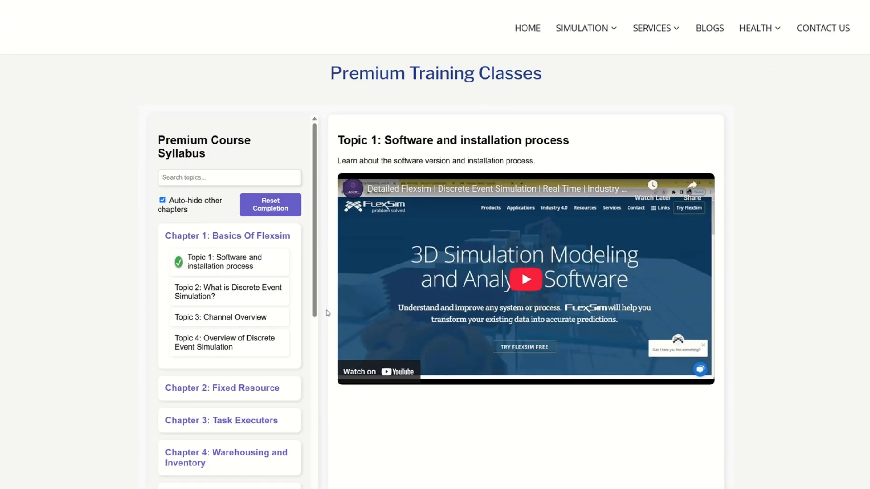
scroll(258, 314, down, 10)
scroll(405, 298, down, 2)
scroll(299, 286, up, 8)
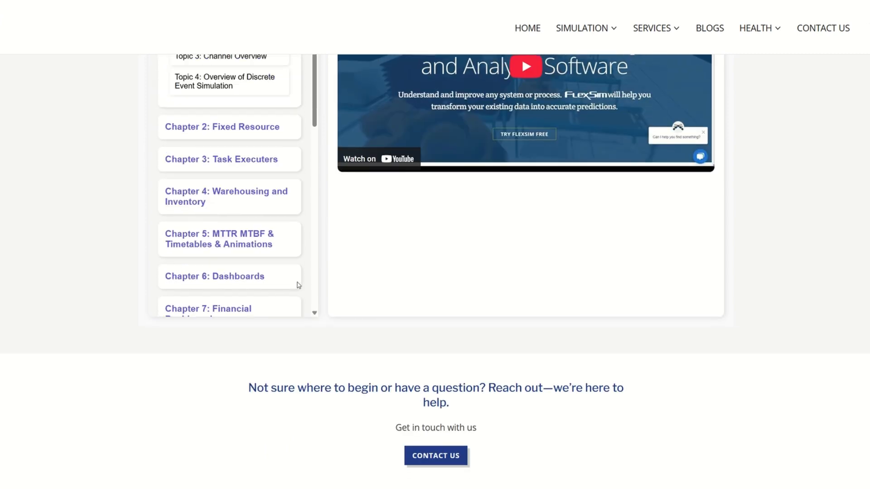
scroll(299, 286, up, 8)
scroll(233, 258, down, 10)
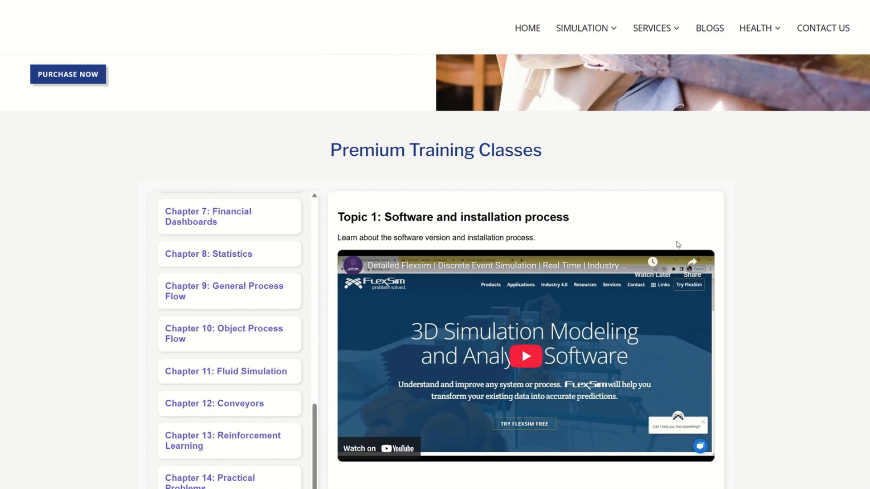
scroll(789, 200, up, 10)
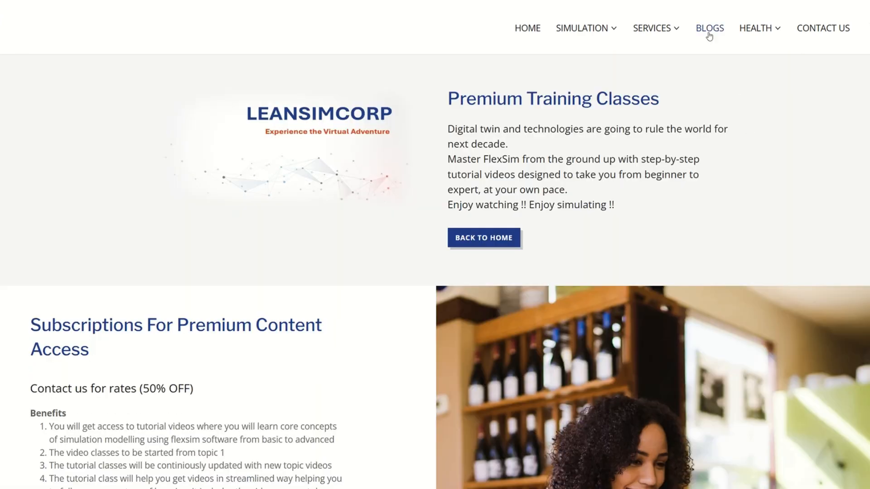
Open the website's Blogs page and look through its introduction, subscription section and list of blog posts
click(709, 35)
scroll(531, 266, down, 5)
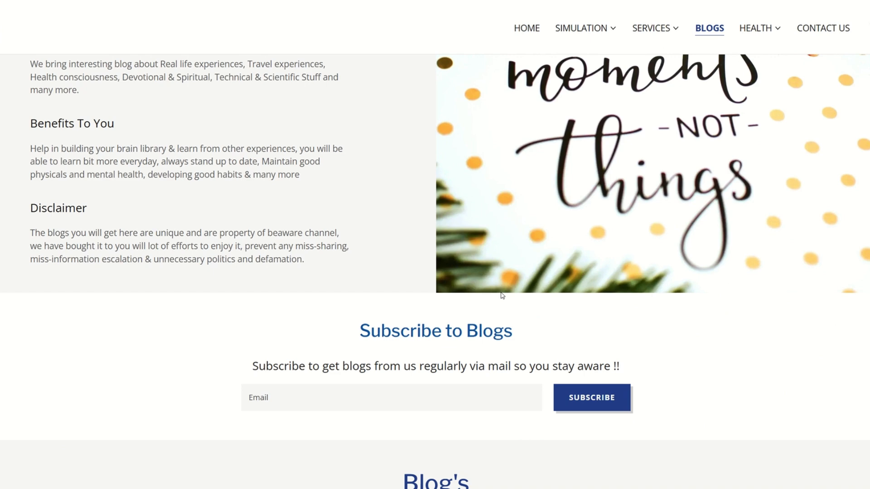
scroll(522, 312, down, 8)
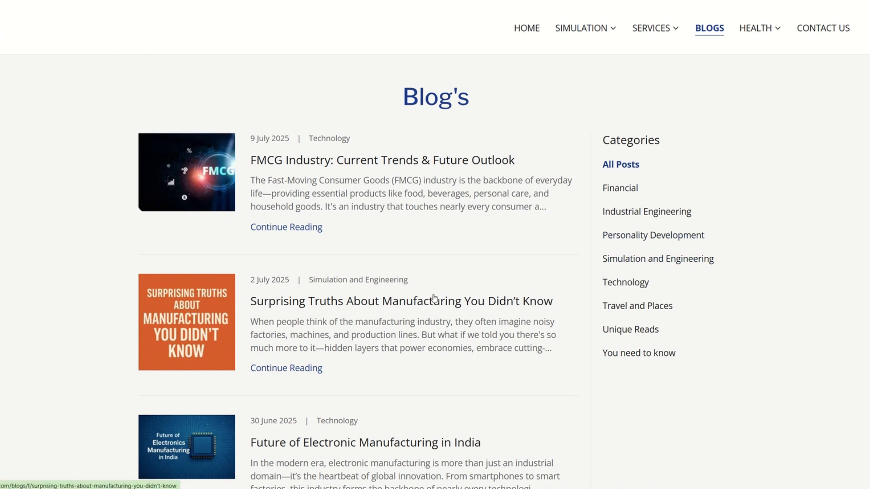
scroll(481, 285, down, 5)
scroll(481, 288, down, 7)
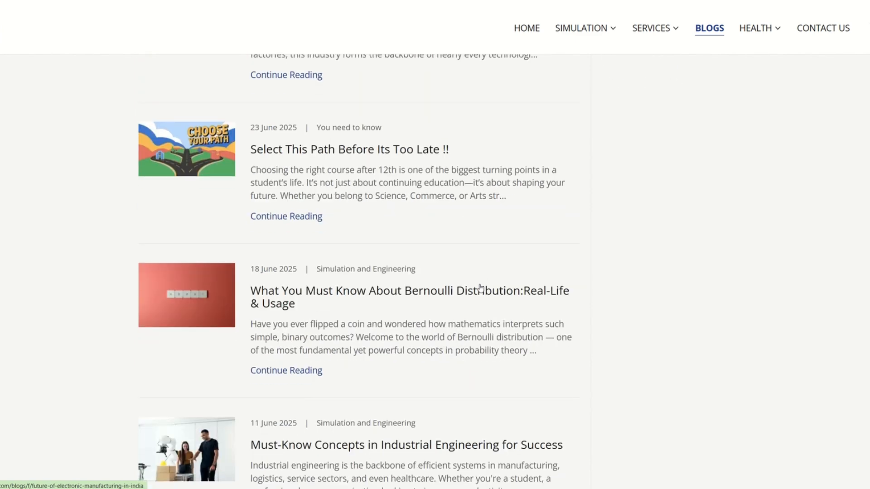
scroll(479, 287, up, 20)
scroll(532, 303, up, 5)
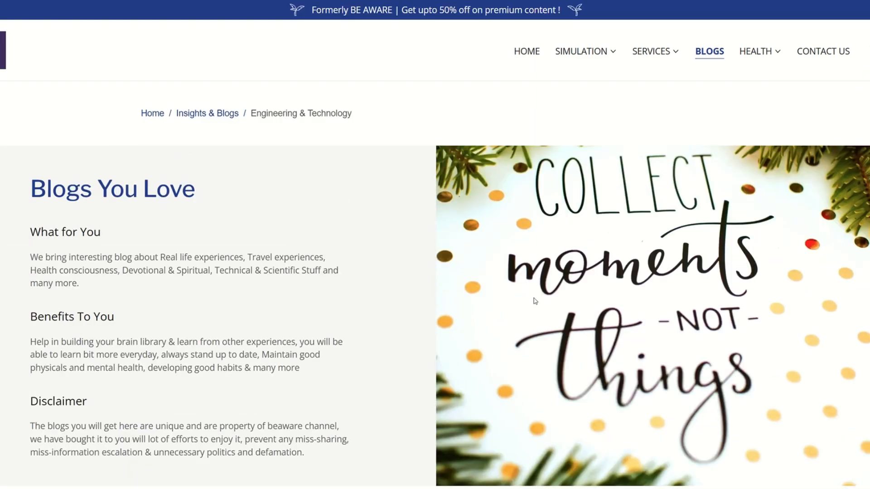